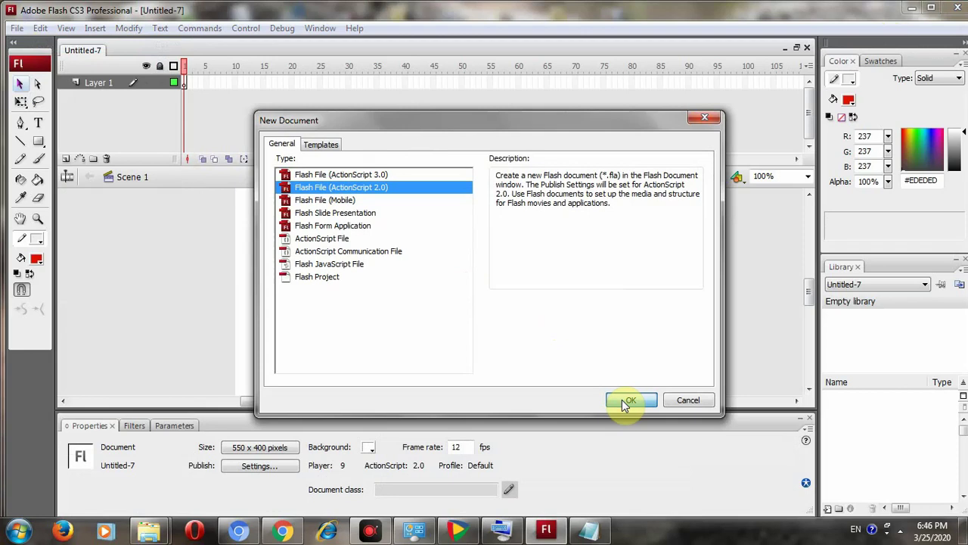
- Create a new Flash File (ActionScript 2.0) document
{"action": "left_click", "coordinate": [622, 400]}
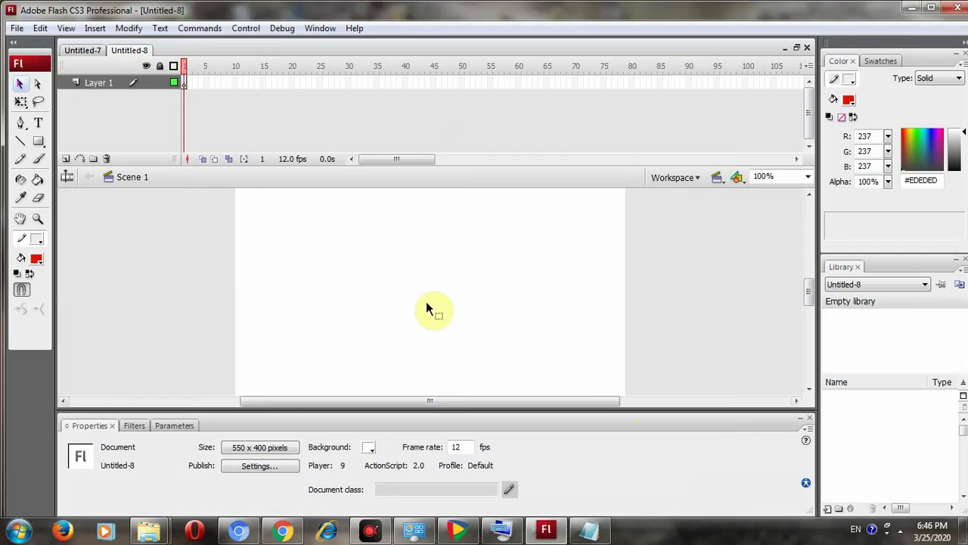
- Switch to Notepad, write "hi everyone" and "today i am going to show you the text effect in flash", and minimize it
{"action": "left_click", "coordinate": [586, 528]}
{"action": "type", "text": "hi"}
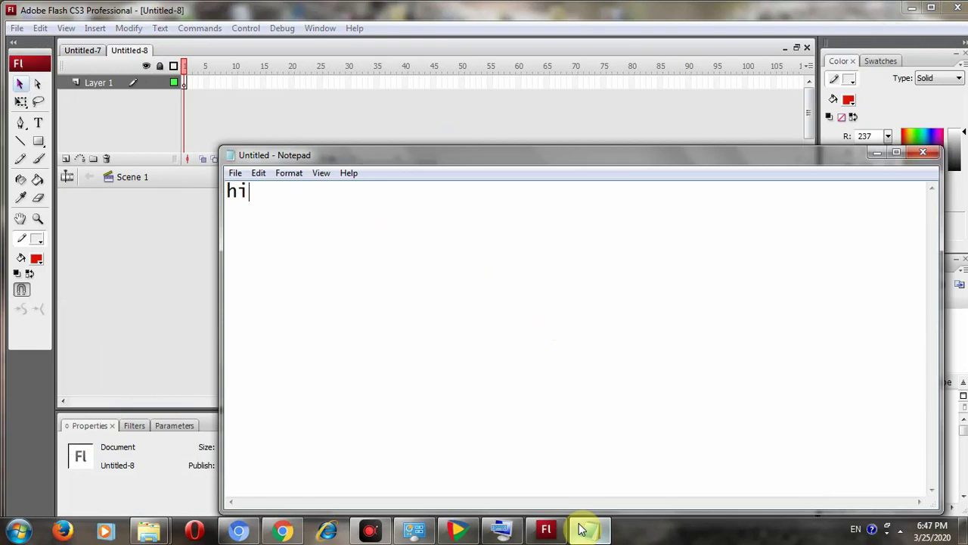
{"action": "type", "text": " everyone  "}
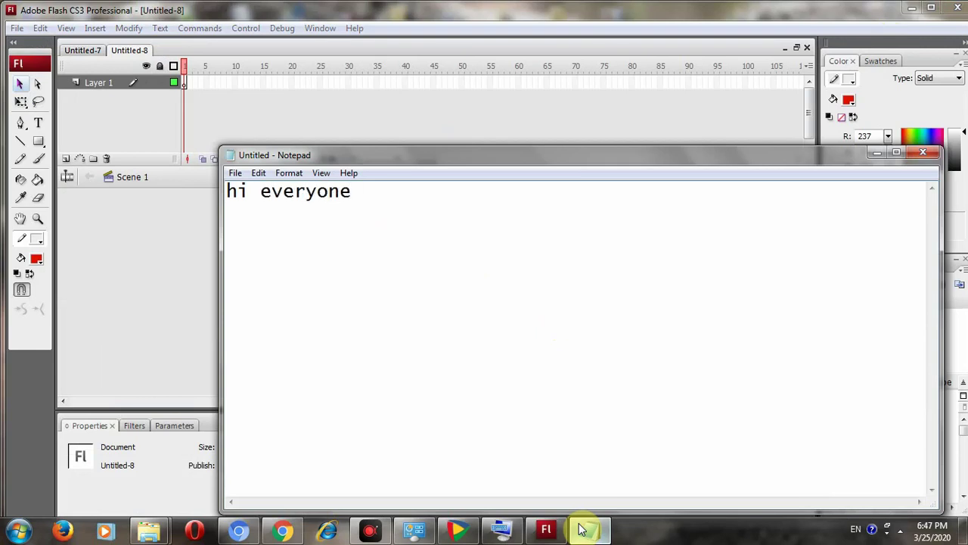
{"action": "type", "text": "today i am "}
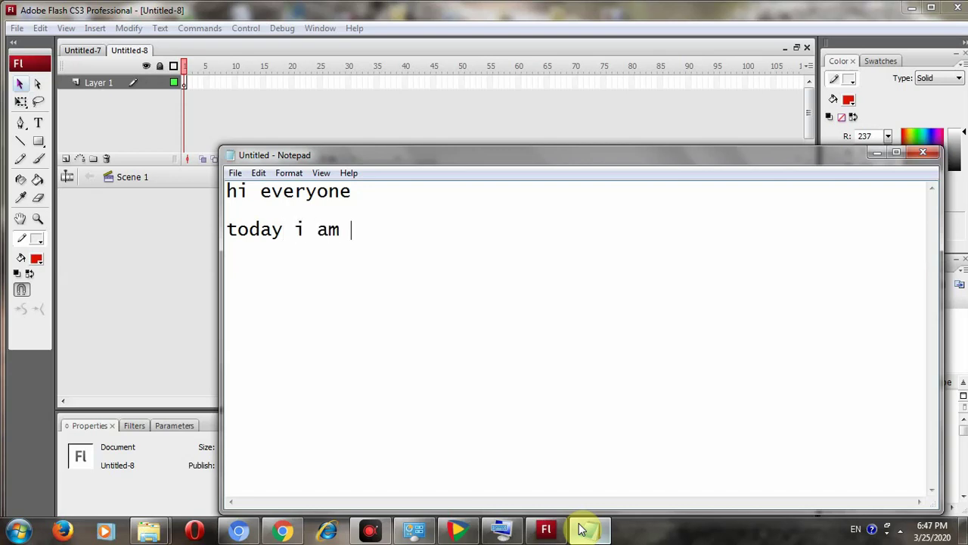
{"action": "type", "text": "going to sho"}
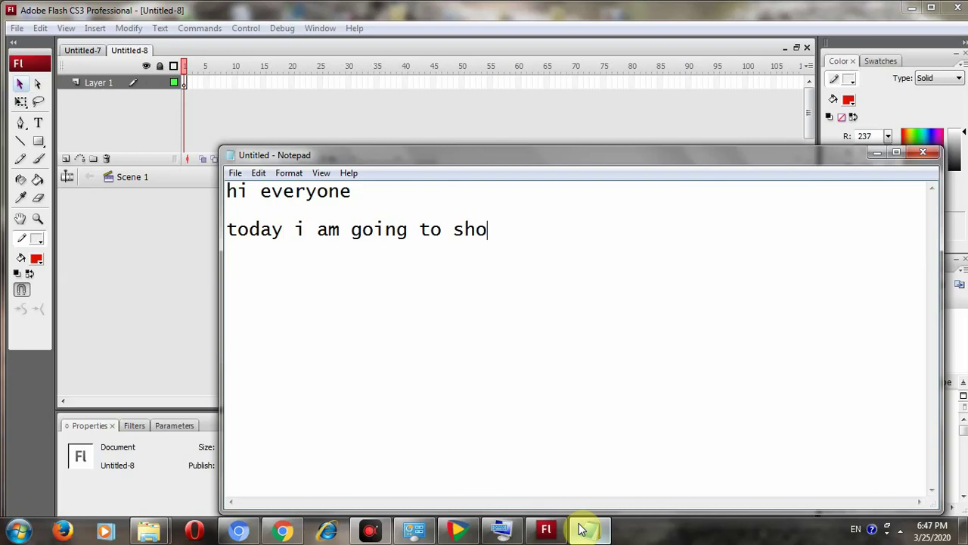
{"action": "type", "text": "w you the text"}
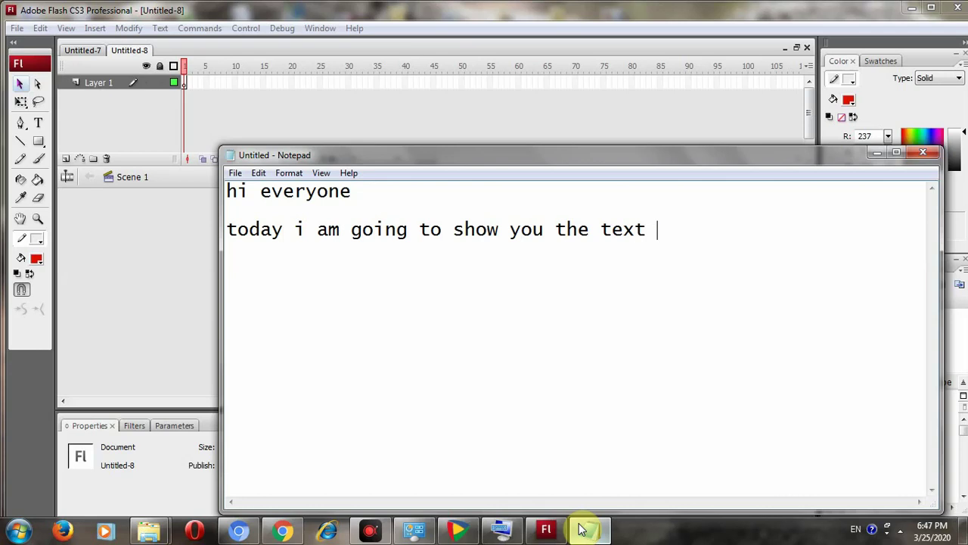
{"action": "type", "text": " effect in "}
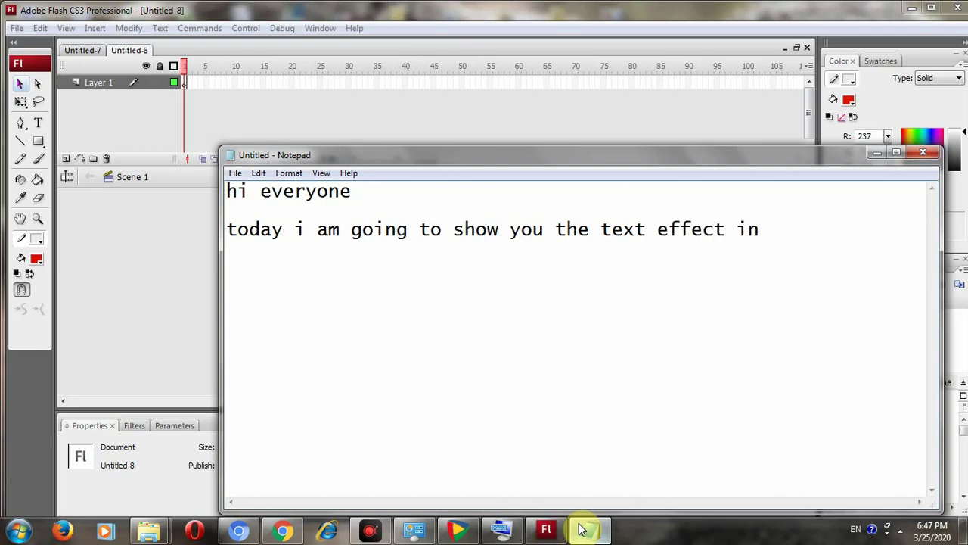
{"action": "type", "text": "flash"}
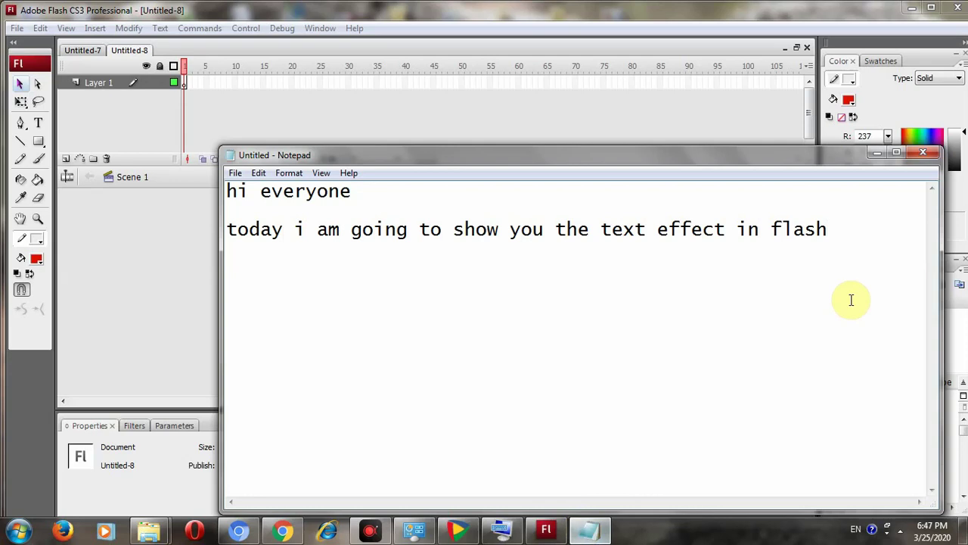
{"action": "left_click", "coordinate": [876, 154]}
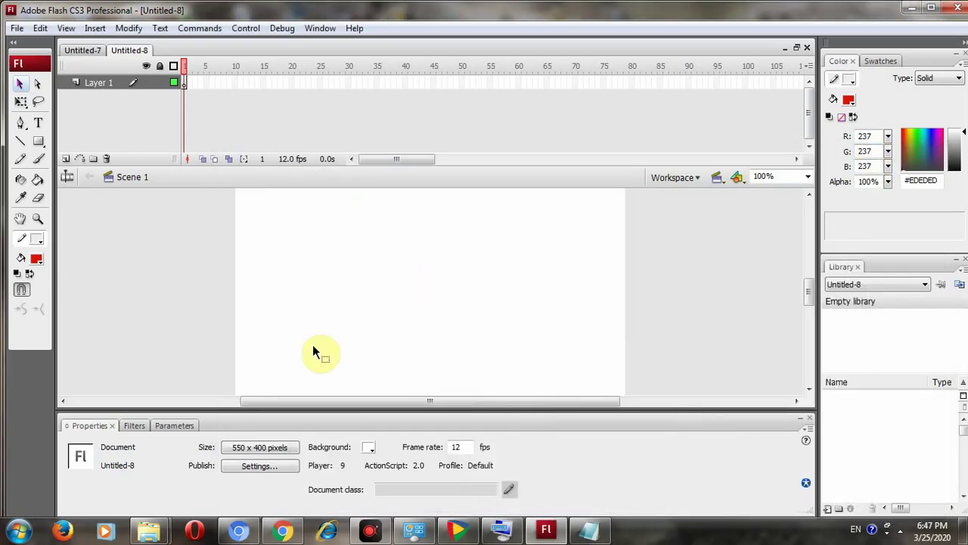
- Set the document background to black and add a new layer above Layer 1
{"action": "left_click", "coordinate": [370, 451]}
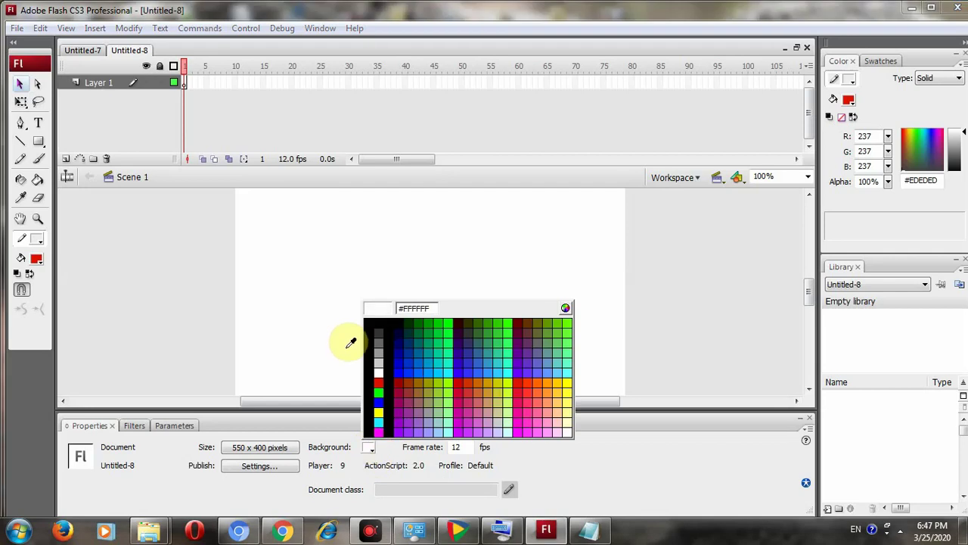
{"action": "left_click", "coordinate": [399, 322]}
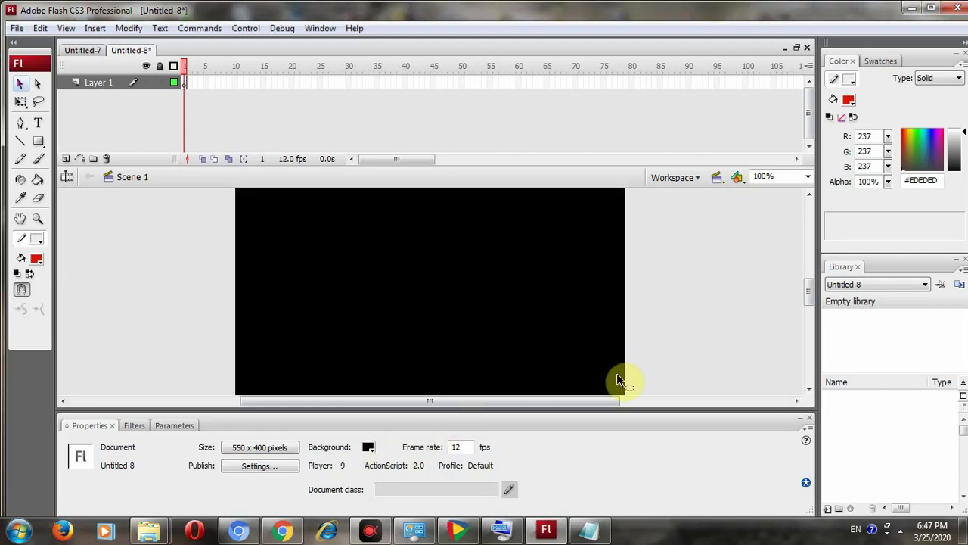
{"action": "left_click", "coordinate": [39, 124]}
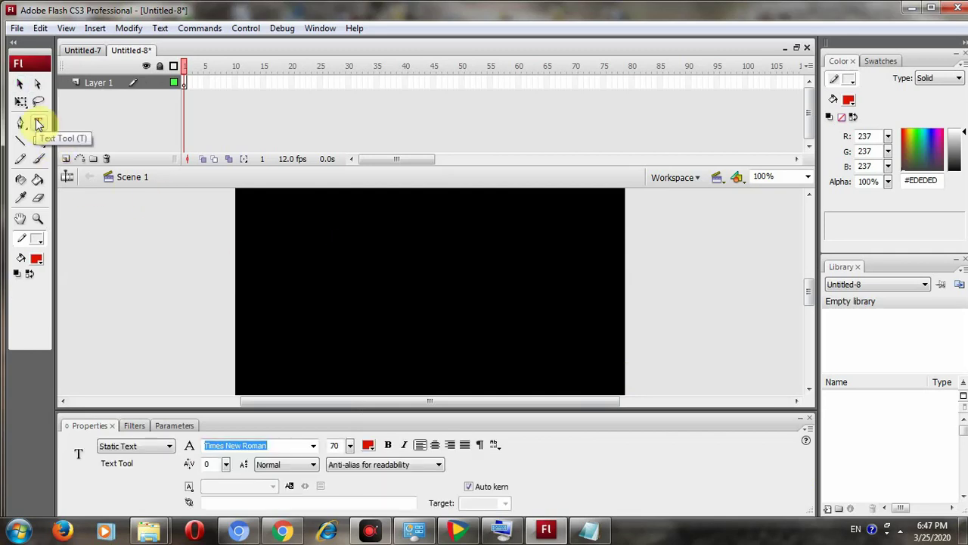
{"action": "left_click", "coordinate": [66, 159]}
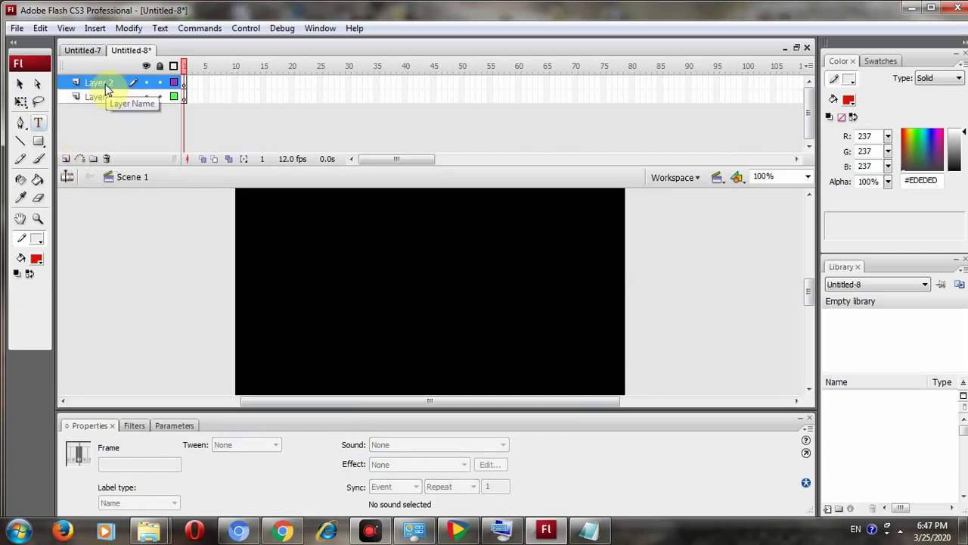
- Add a static text box about 266 px wide near the stage's upper middle on Layer 2, reading MOON
{"action": "left_click", "coordinate": [40, 123]}
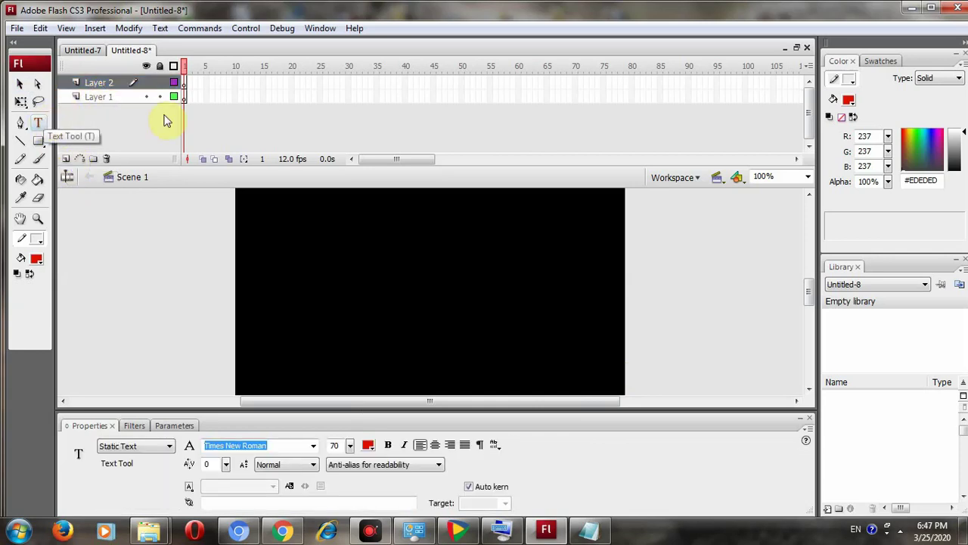
{"action": "left_click_drag", "start_coordinate": [352, 234], "coordinate": [538, 255]}
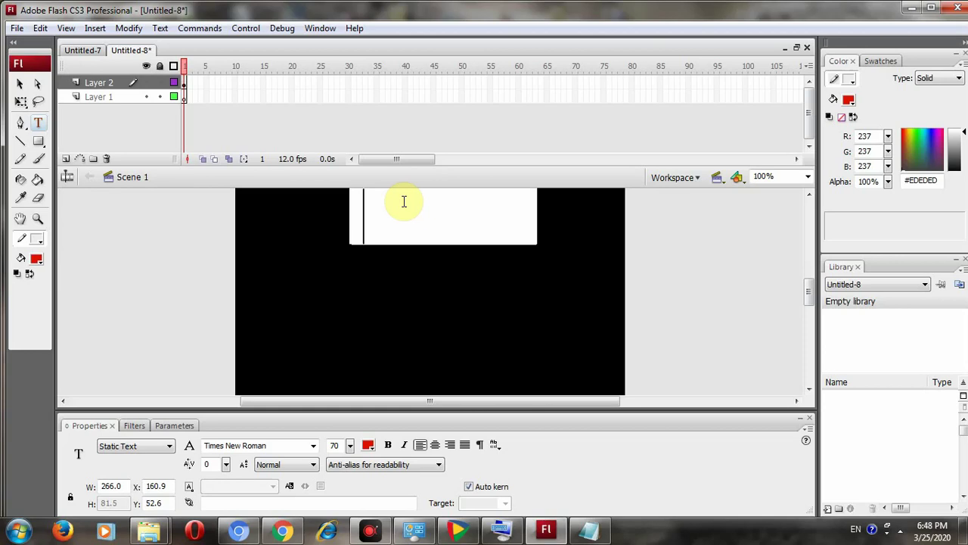
{"action": "type", "text": "SA"}
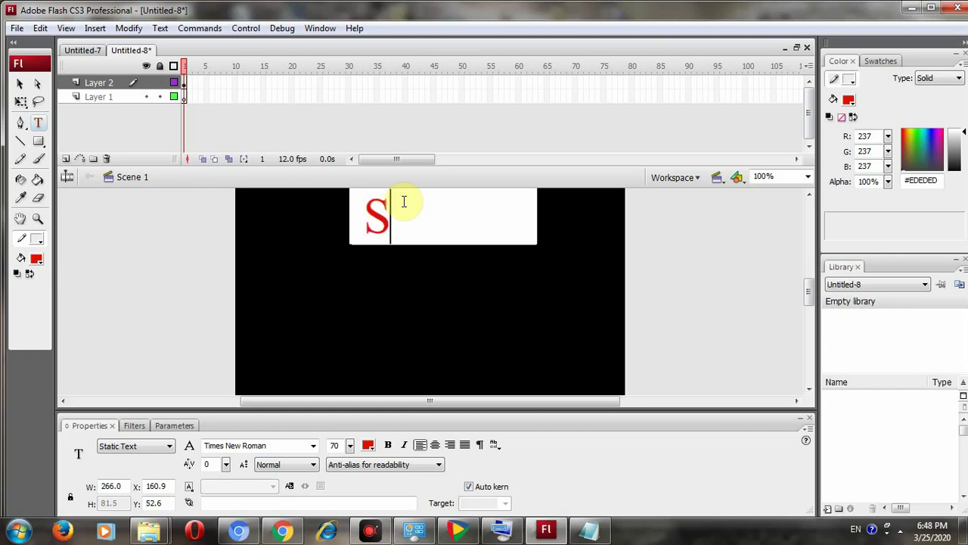
{"action": "key", "text": "BackSpace"}
{"action": "key", "text": "BackSpace"}
{"action": "key", "text": "BackSpace"}
{"action": "type", "text": "SU"}
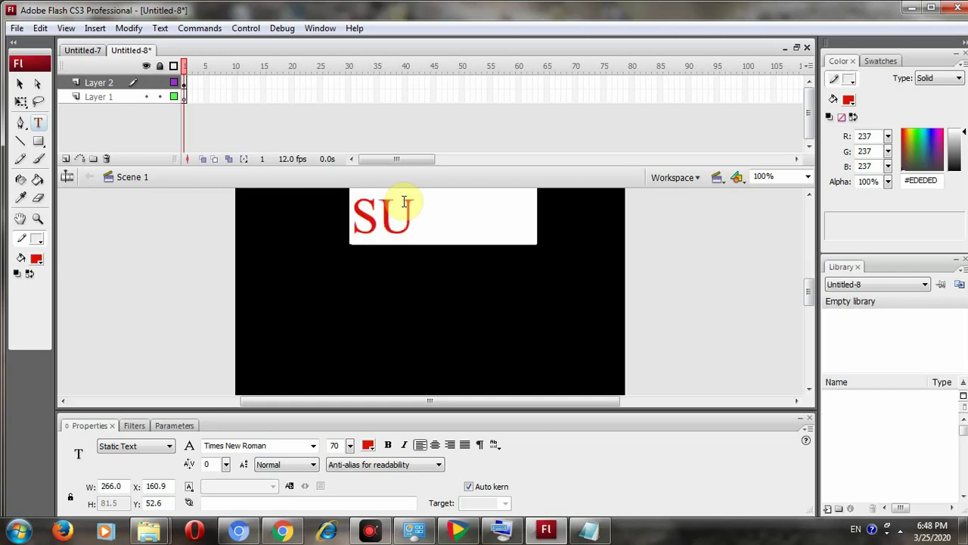
{"action": "key", "text": "BackSpace"}
{"action": "key", "text": "BackSpace"}
{"action": "type", "text": "MOON"}
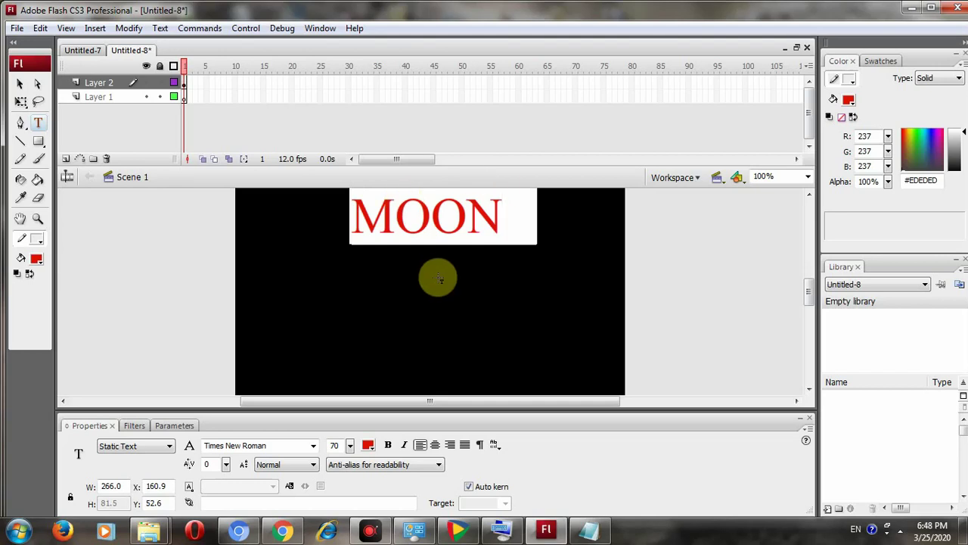
{"action": "left_click", "coordinate": [438, 278]}
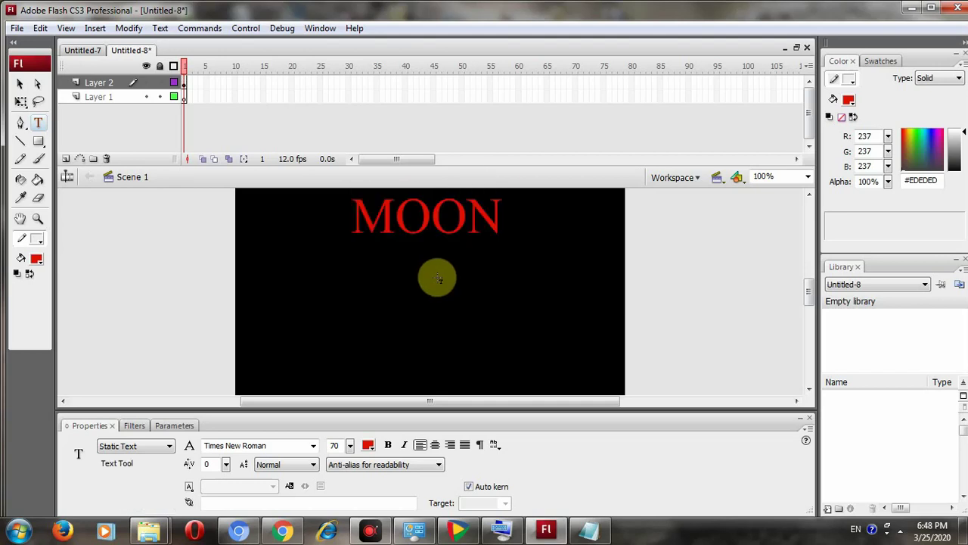
- Convert the MOON text to a movie clip symbol and move it down to about X 165, Y 119
{"action": "left_click", "coordinate": [413, 216]}
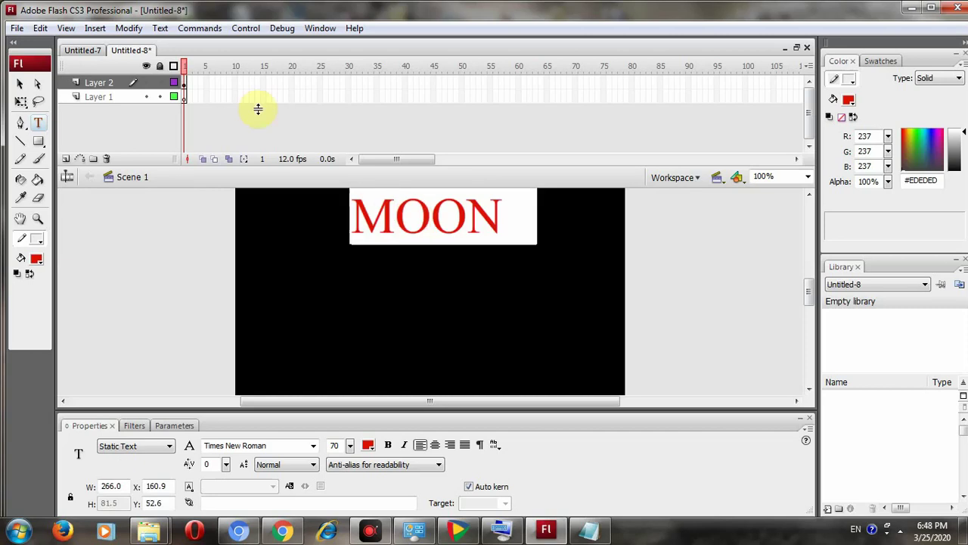
{"action": "left_click", "coordinate": [19, 83]}
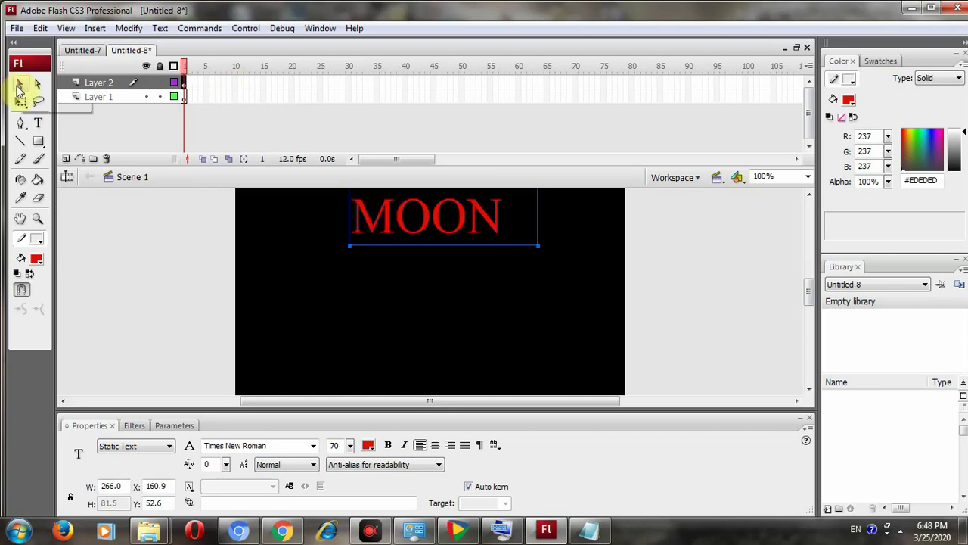
{"action": "left_click", "coordinate": [130, 28]}
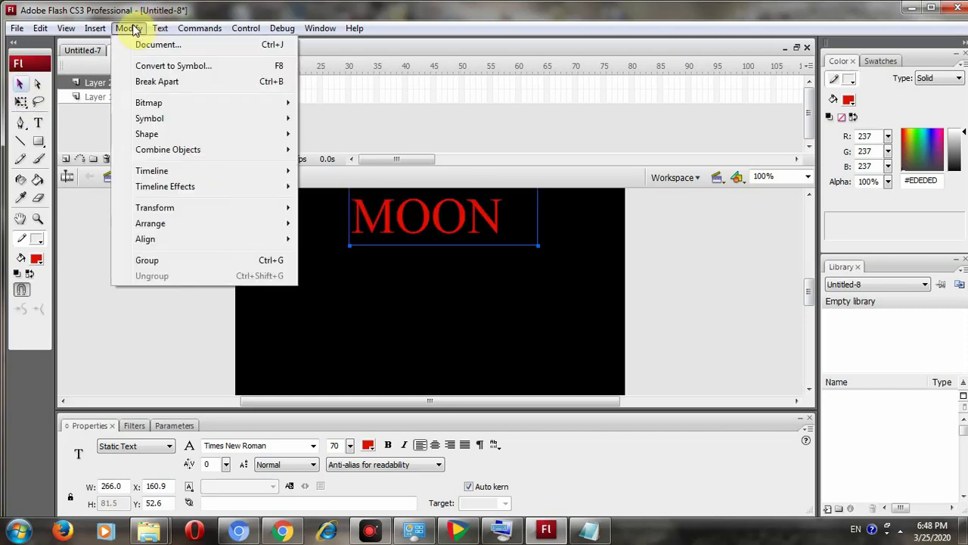
{"action": "left_click", "coordinate": [155, 66]}
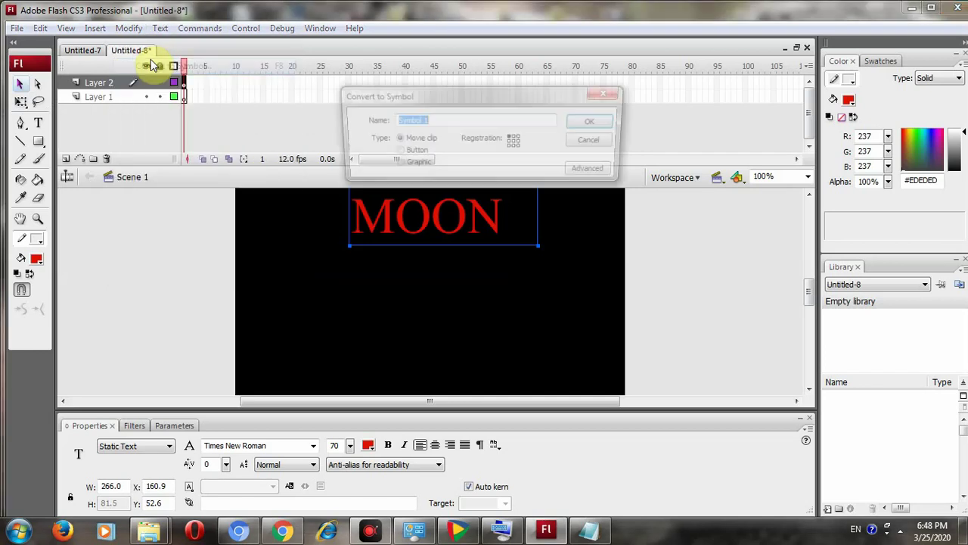
{"action": "left_click", "coordinate": [596, 125]}
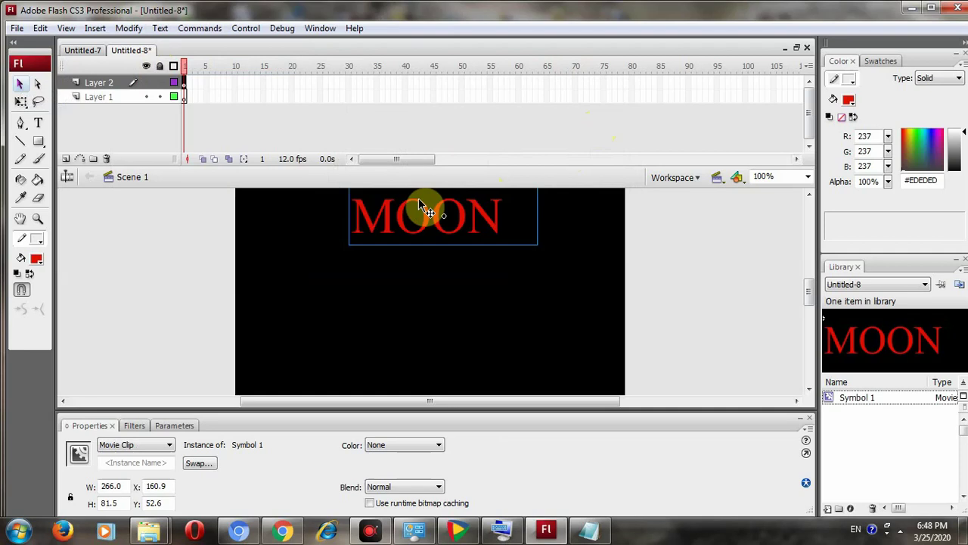
{"action": "left_click_drag", "start_coordinate": [419, 203], "coordinate": [421, 250]}
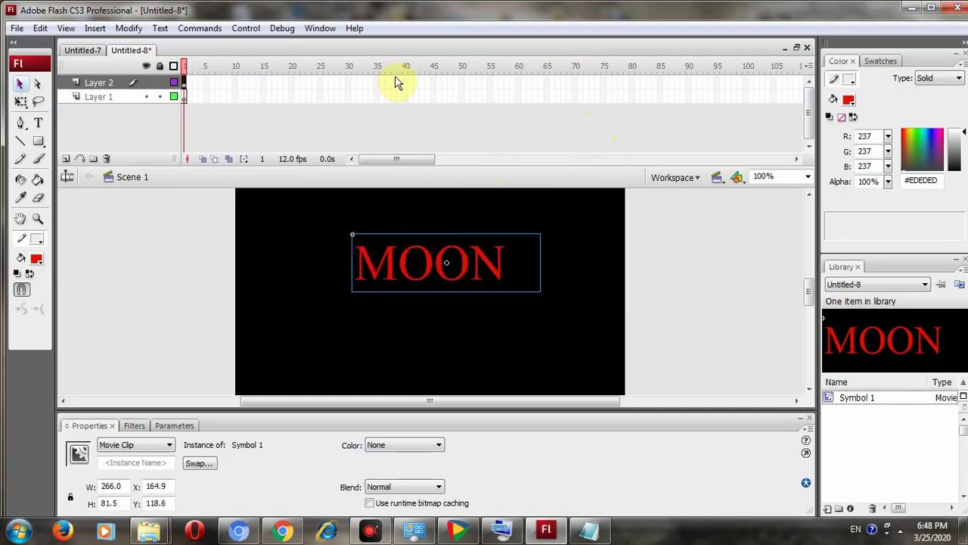
{"action": "left_click", "coordinate": [353, 83]}
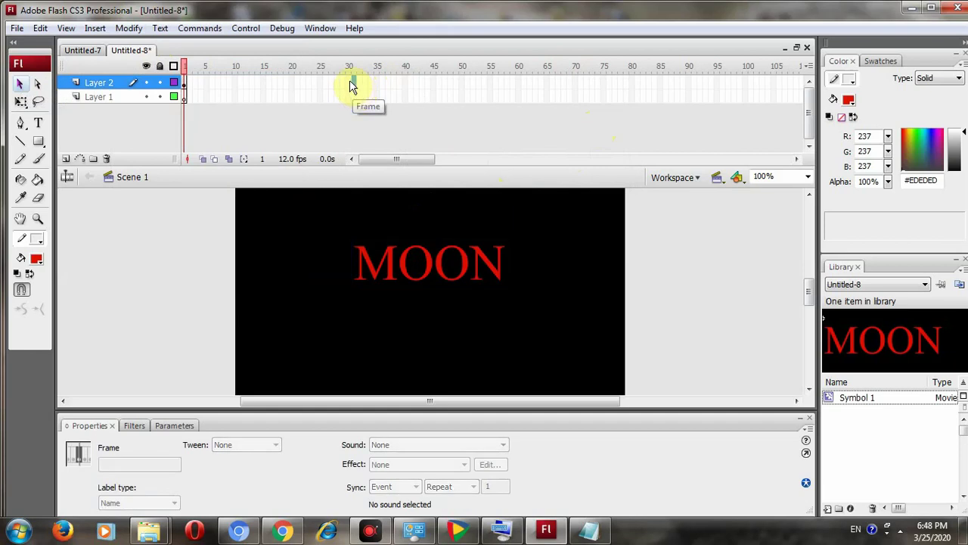
{"action": "left_click", "coordinate": [349, 82]}
{"action": "right_click", "coordinate": [352, 85]}
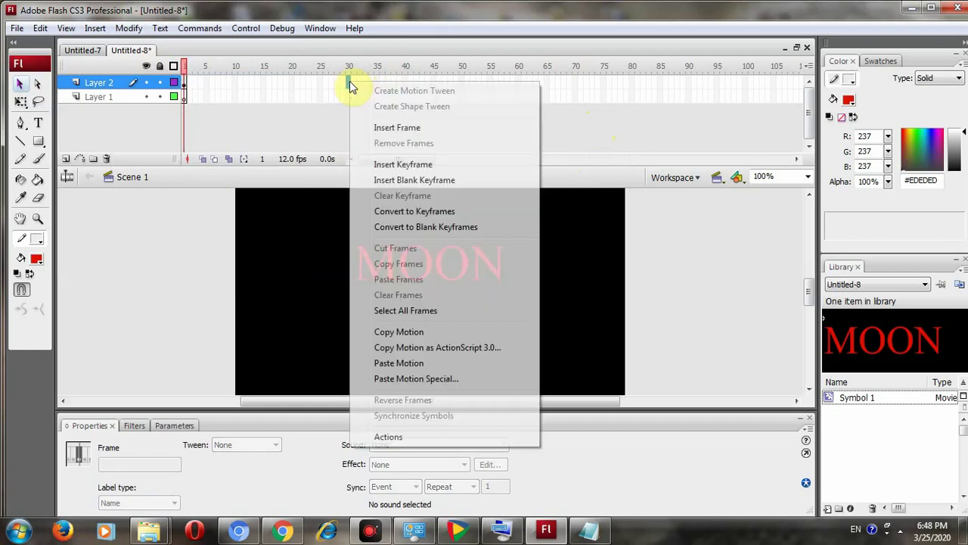
{"action": "key", "text": "Escape"}
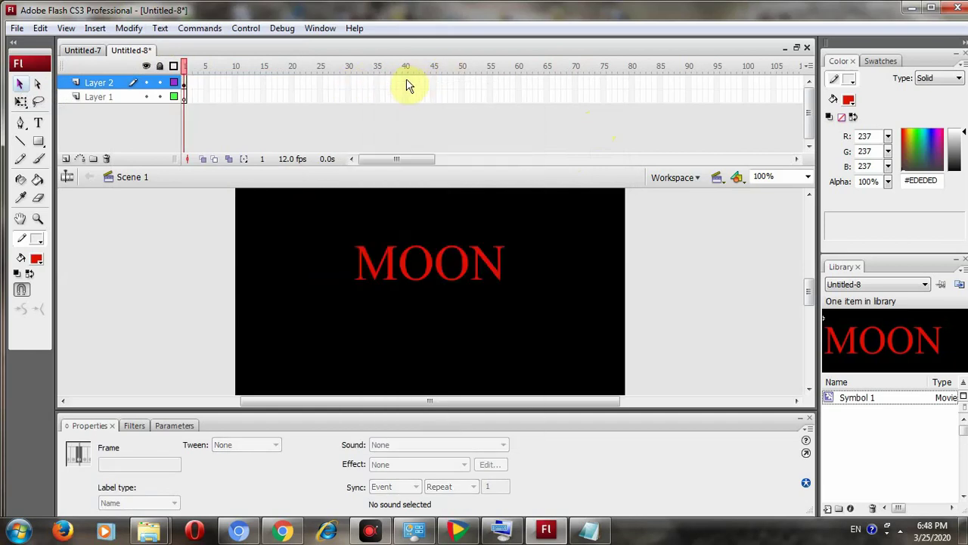
- Insert keyframes at frame 40 on both Layer 2 and Layer 1
{"action": "left_click", "coordinate": [407, 83]}
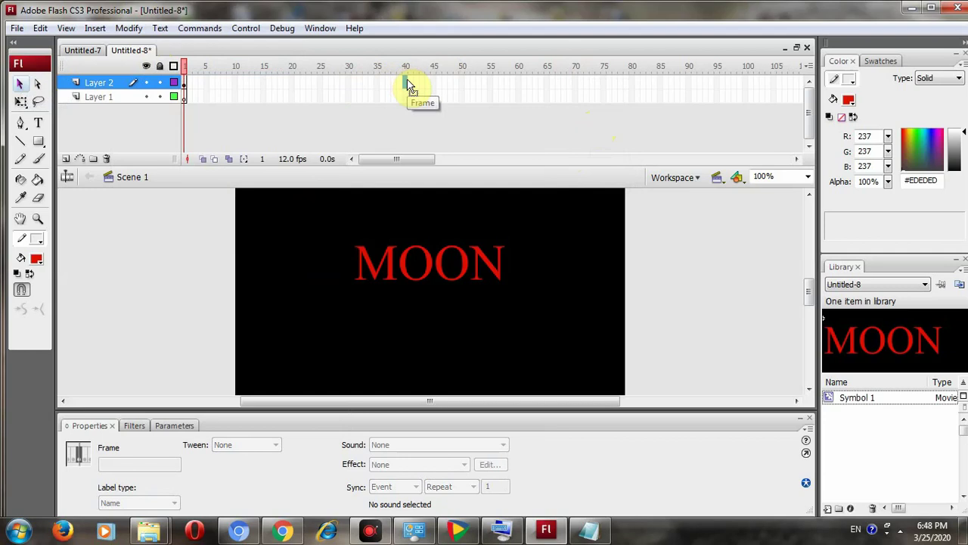
{"action": "right_click", "coordinate": [409, 85]}
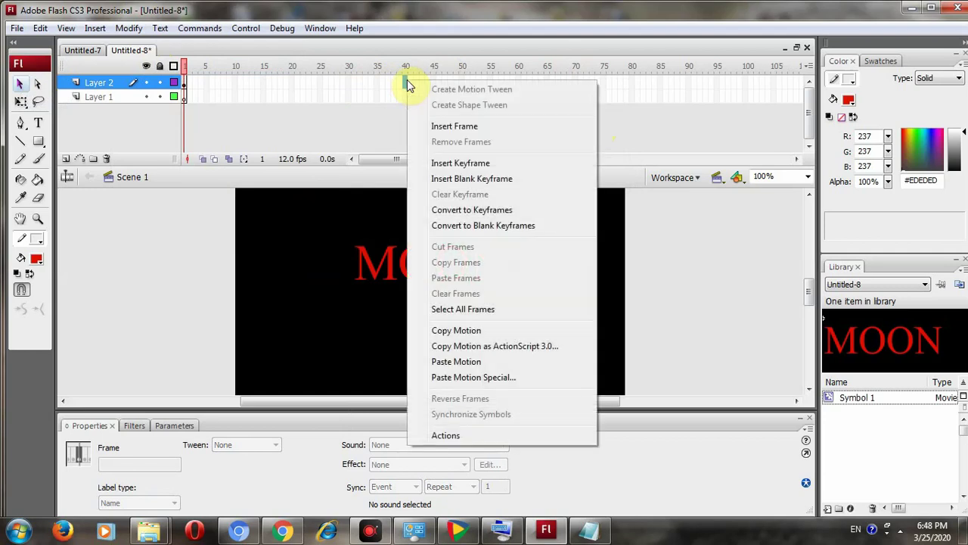
{"action": "left_click", "coordinate": [447, 163]}
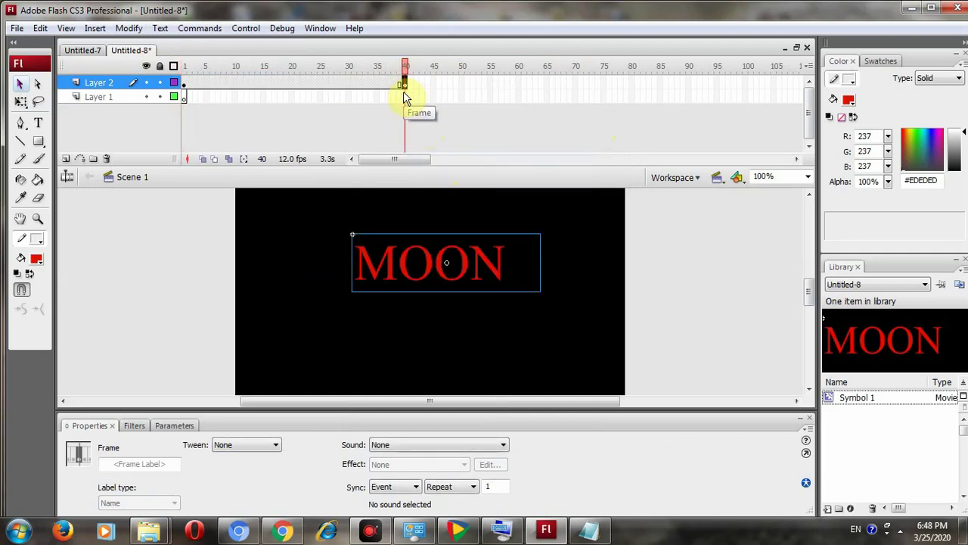
{"action": "left_click", "coordinate": [405, 97]}
{"action": "right_click", "coordinate": [406, 97]}
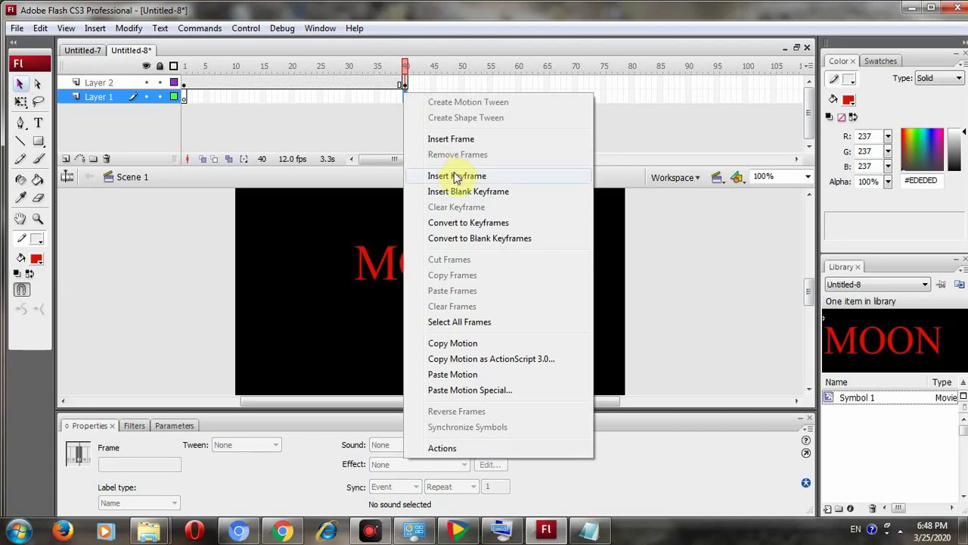
{"action": "left_click", "coordinate": [457, 176]}
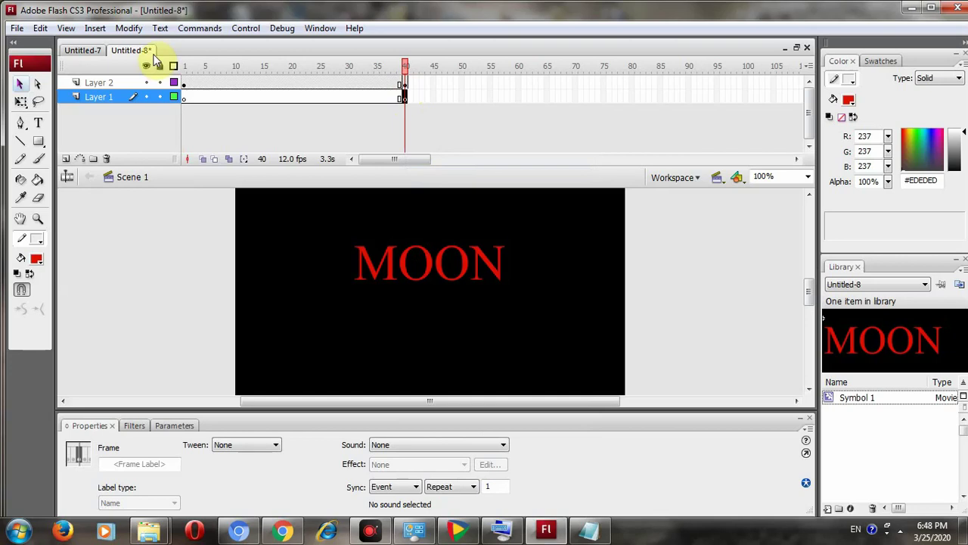
- Set the MOON movie clip at frame 1 of Layer 2 to 0% alpha
{"action": "left_click", "coordinate": [185, 83]}
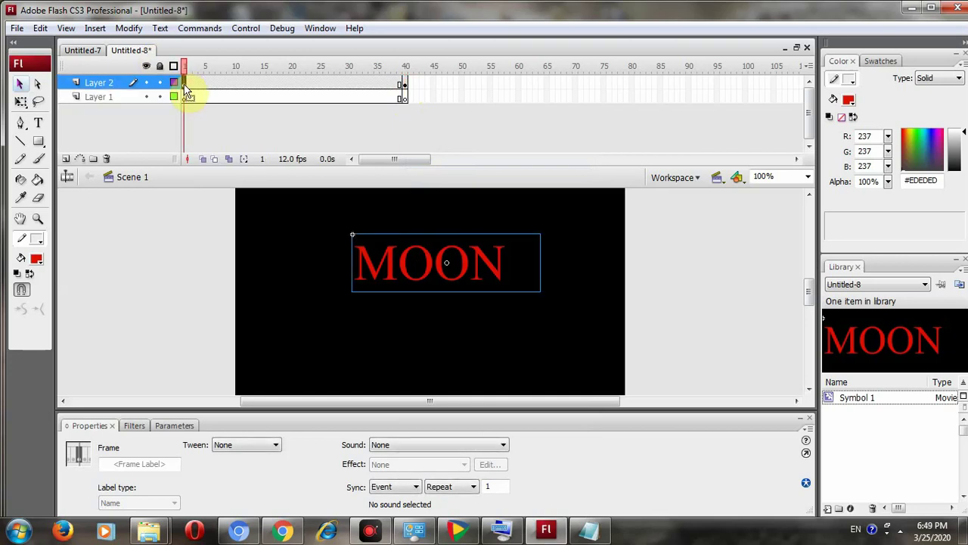
{"action": "left_click", "coordinate": [413, 259]}
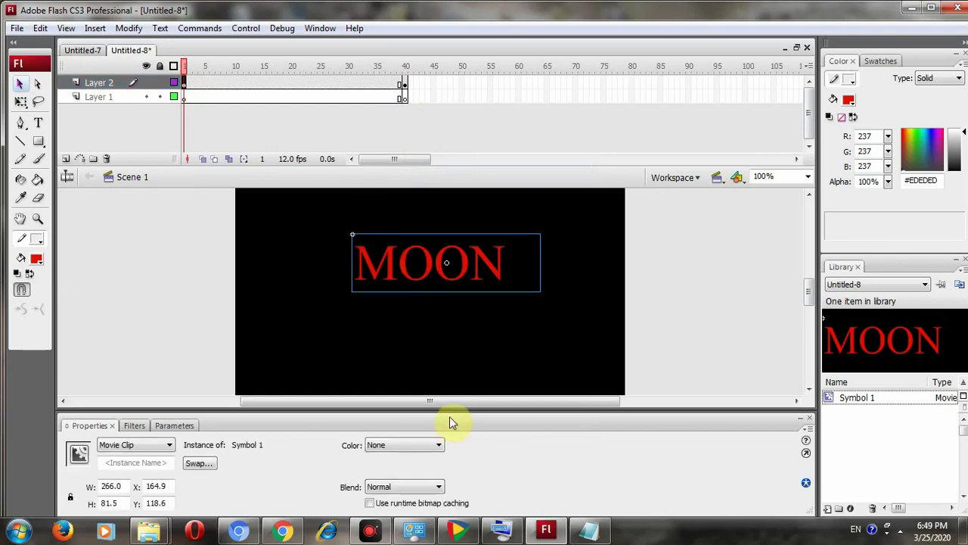
{"action": "left_click", "coordinate": [439, 446]}
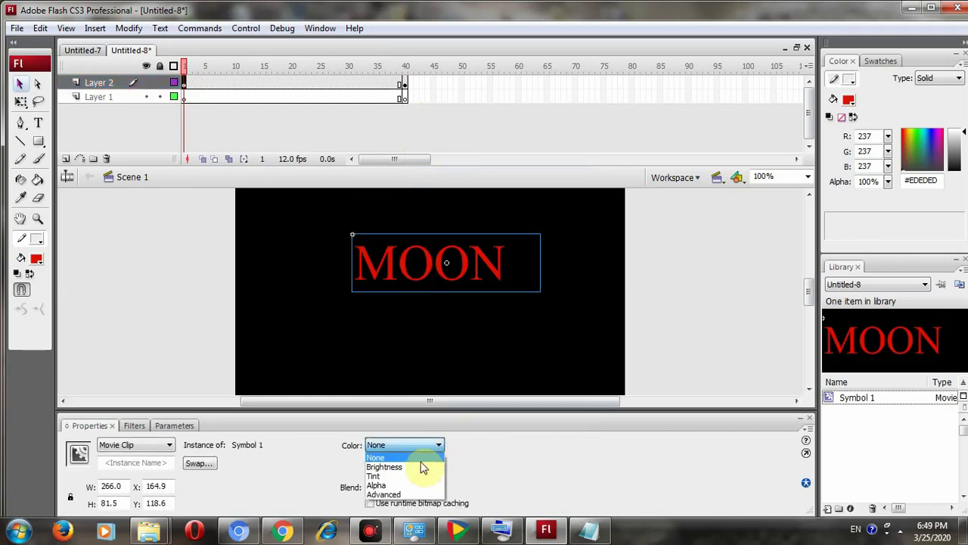
{"action": "left_click", "coordinate": [405, 485]}
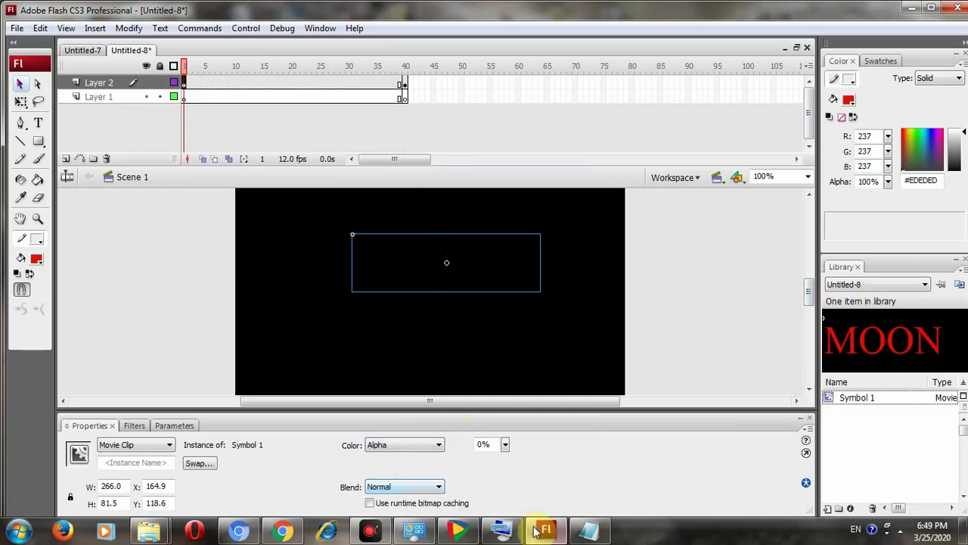
{"action": "left_click", "coordinate": [598, 534]}
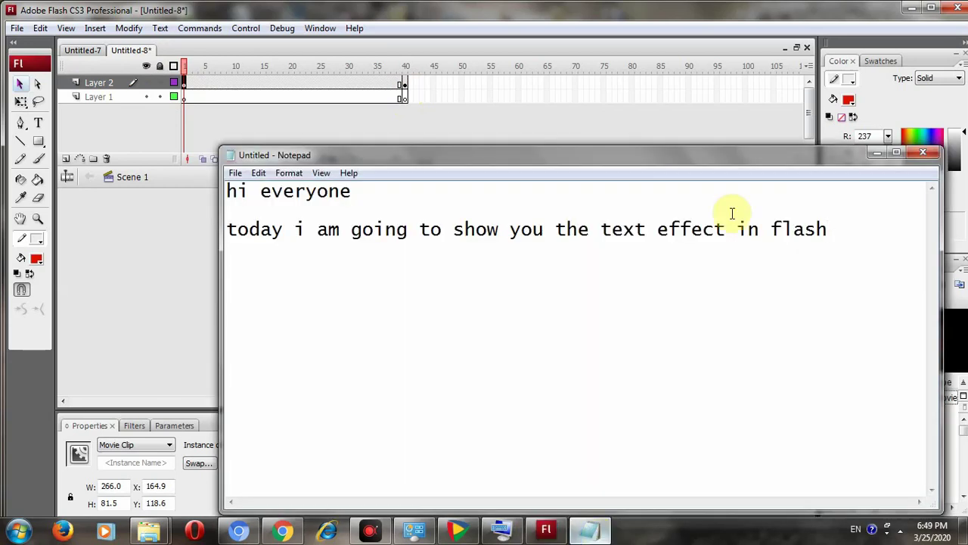
{"action": "left_click", "coordinate": [875, 153]}
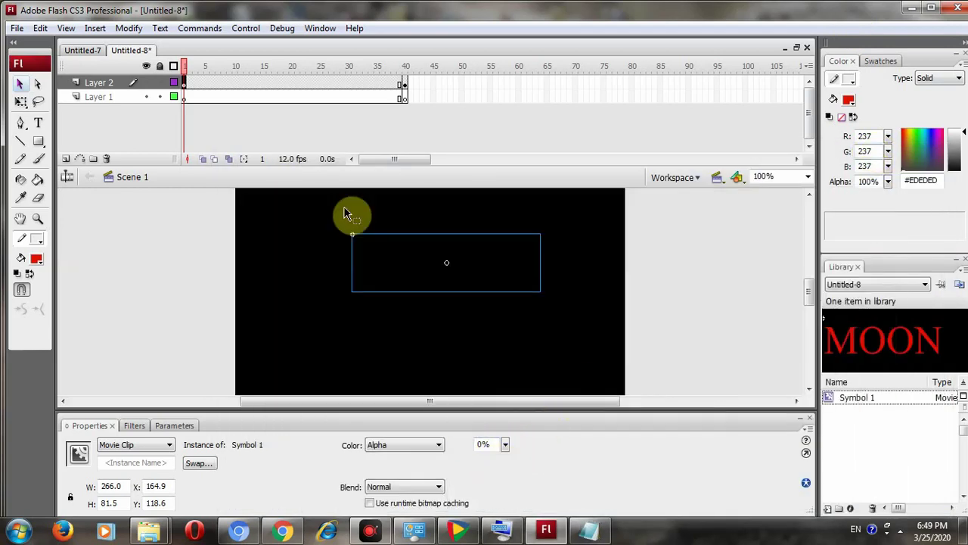
- Compare the MOON text at frame 1 and frame 40 of Layer 2
{"action": "left_click", "coordinate": [406, 84]}
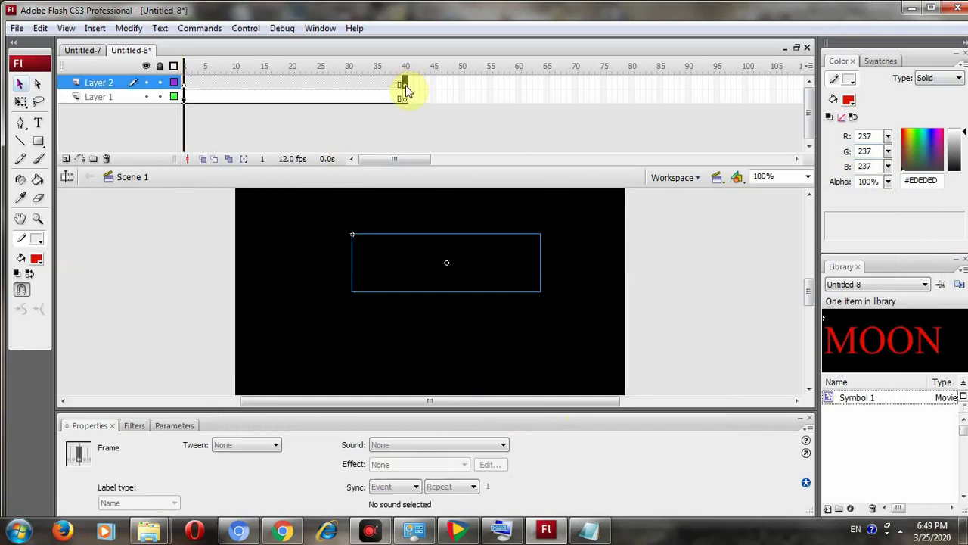
{"action": "left_click", "coordinate": [186, 94]}
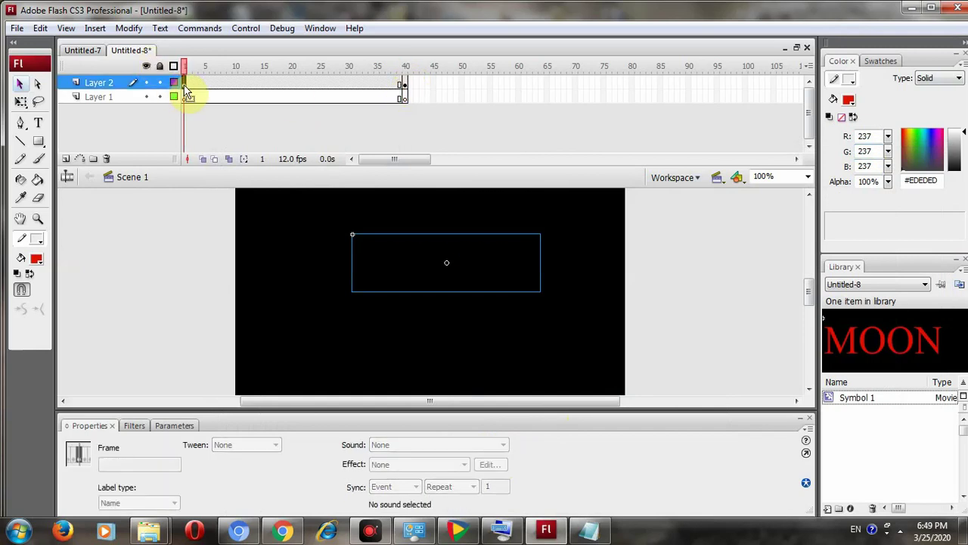
{"action": "left_click", "coordinate": [405, 84]}
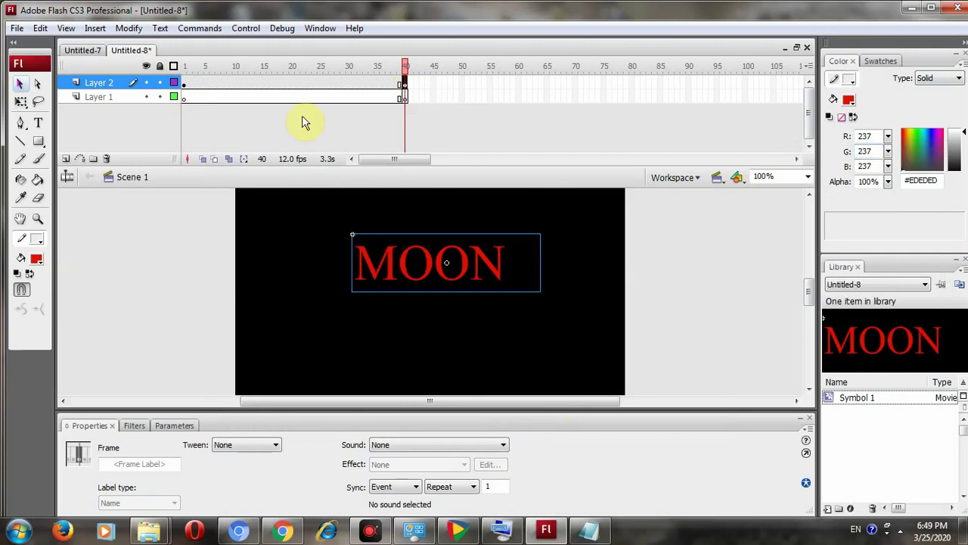
{"action": "left_click", "coordinate": [185, 92]}
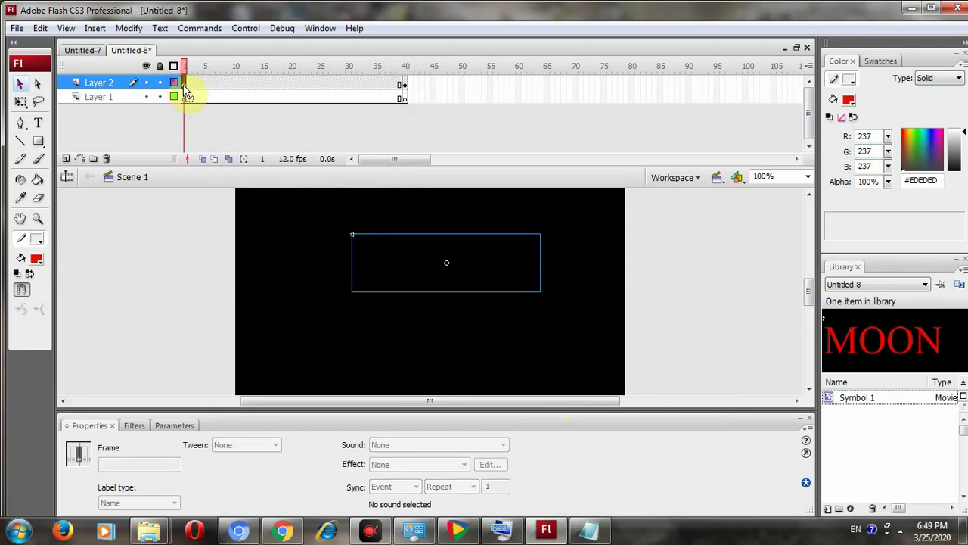
- Open the filter settings for the MOON movie clip at frame 40 of Layer 2
{"action": "left_click", "coordinate": [405, 84]}
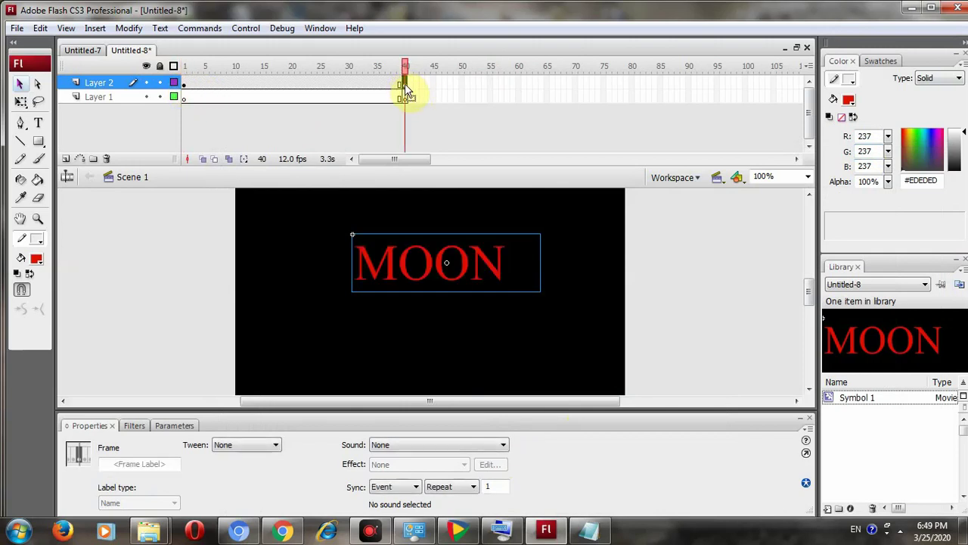
{"action": "left_click", "coordinate": [134, 425]}
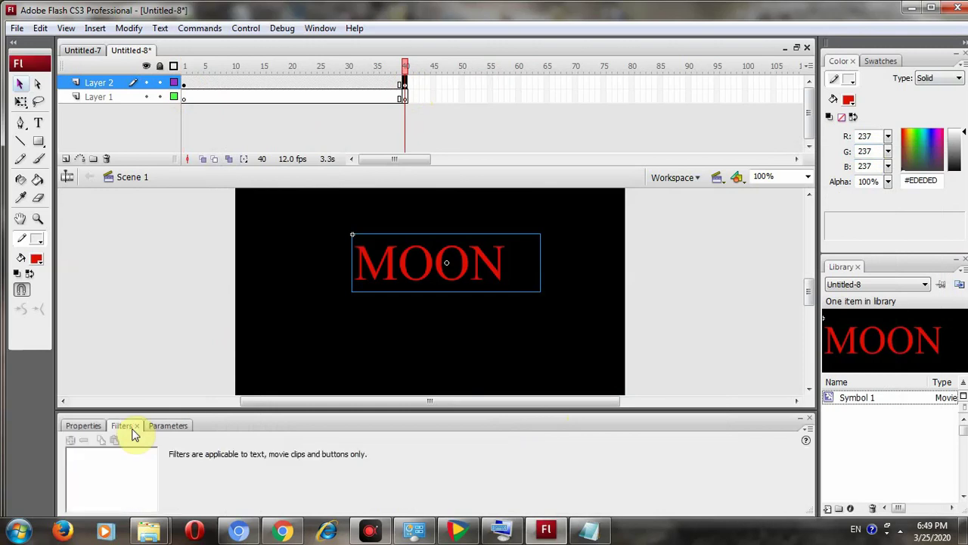
{"action": "left_click", "coordinate": [412, 281]}
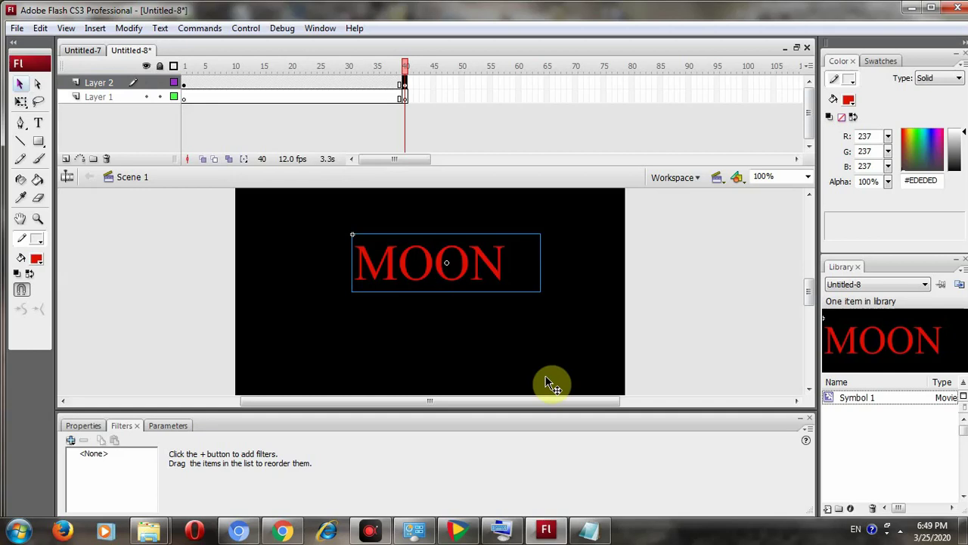
- Switch to Notepad, add the line "CLICK ON FILTER" below the existing note, and return to Flash
{"action": "left_click", "coordinate": [581, 533]}
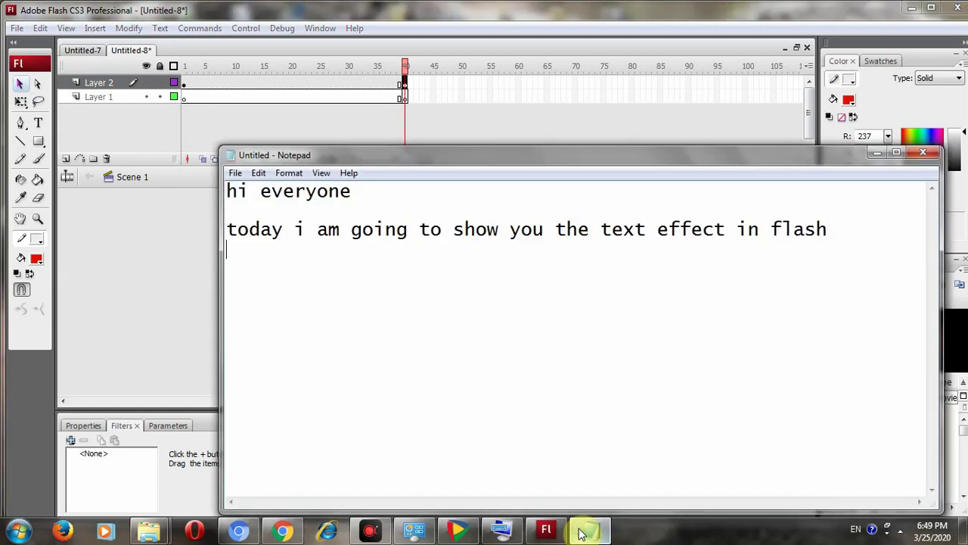
{"action": "type", "text": "CLICK ON F"}
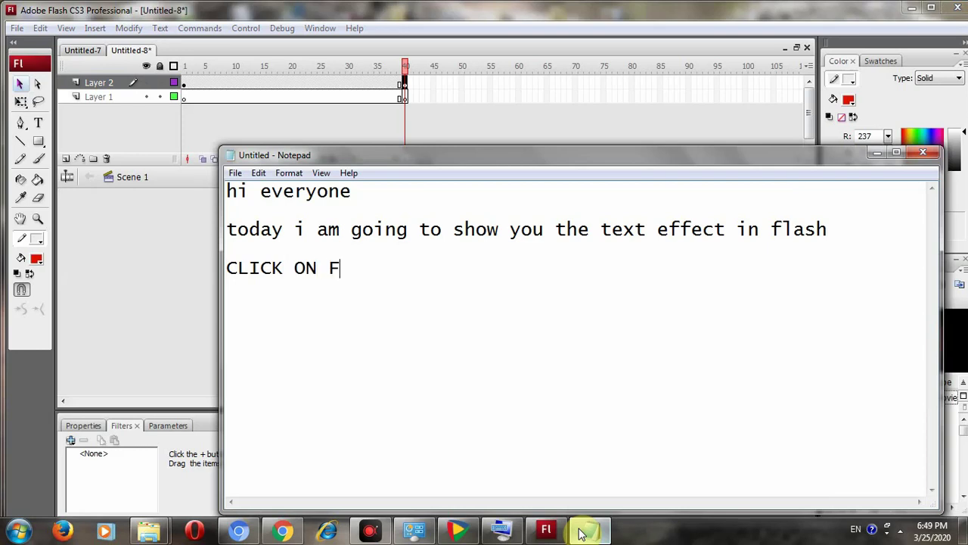
{"action": "type", "text": "LI"}
{"action": "key", "text": "BackSpace"}
{"action": "key", "text": "BackSpace"}
{"action": "type", "text": "ILTER"}
{"action": "left_click", "coordinate": [878, 152]}
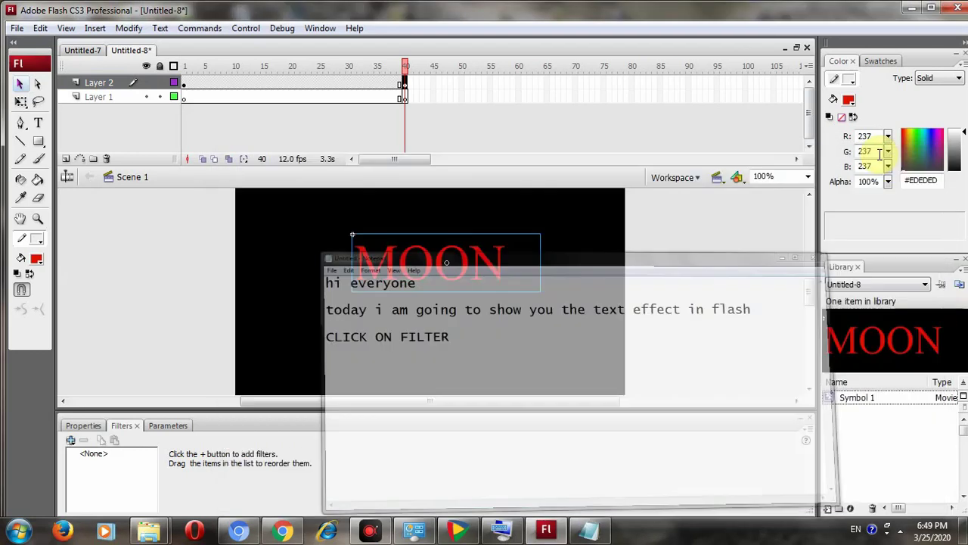
- Add a Glow filter to the MOON movie clip at frame 40 with X and Y blur of 70 and 400% strength
{"action": "left_click", "coordinate": [70, 440]}
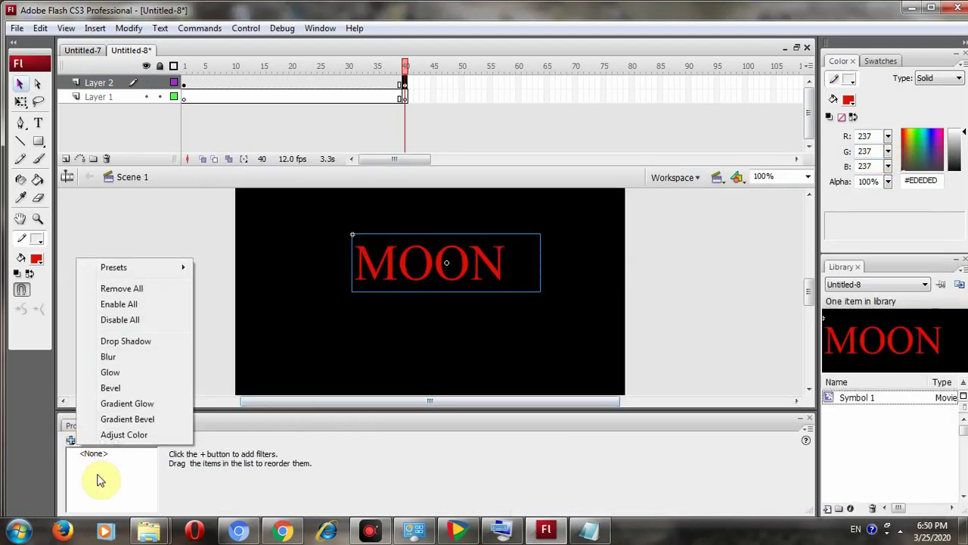
{"action": "left_click", "coordinate": [137, 373]}
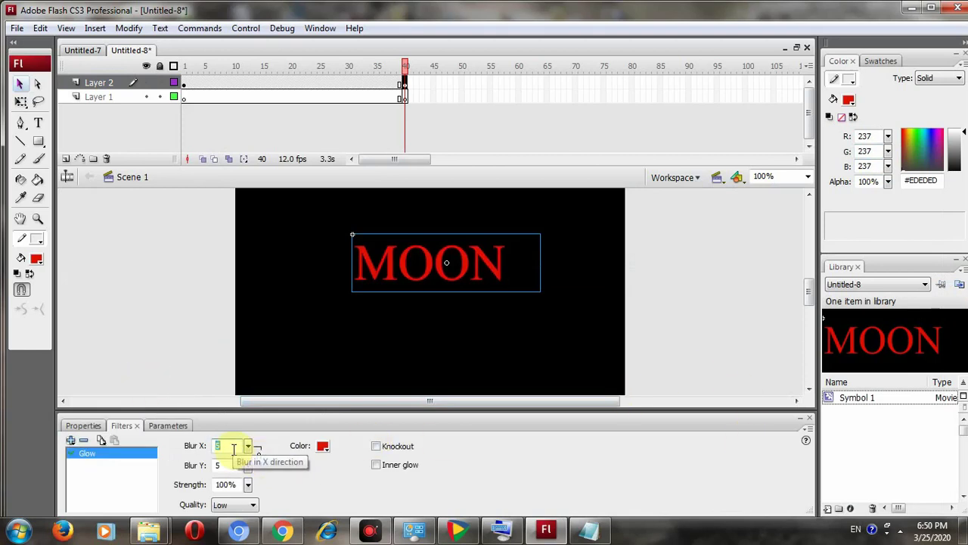
{"action": "type", "text": "70"}
{"action": "key", "text": "Return"}
{"action": "left_click", "coordinate": [230, 484]}
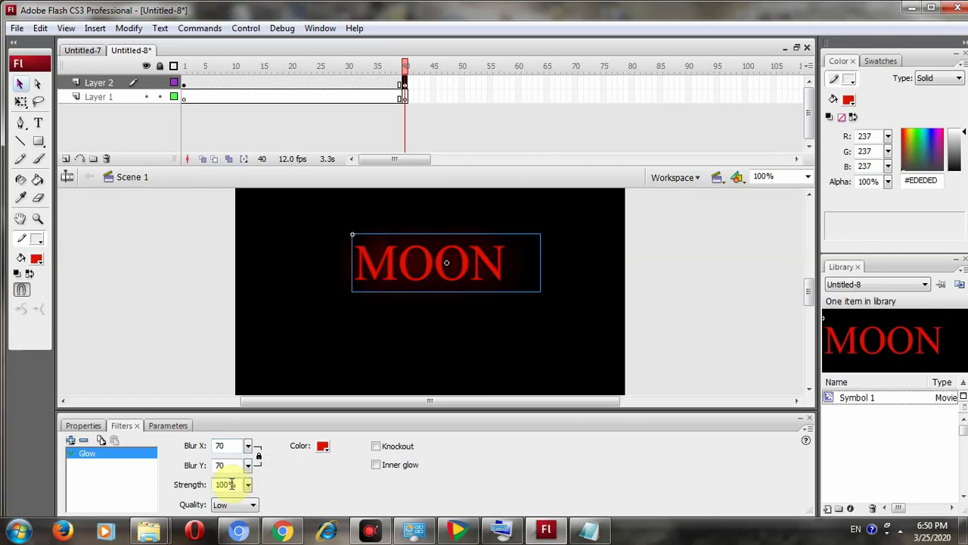
{"action": "type", "text": "4"}
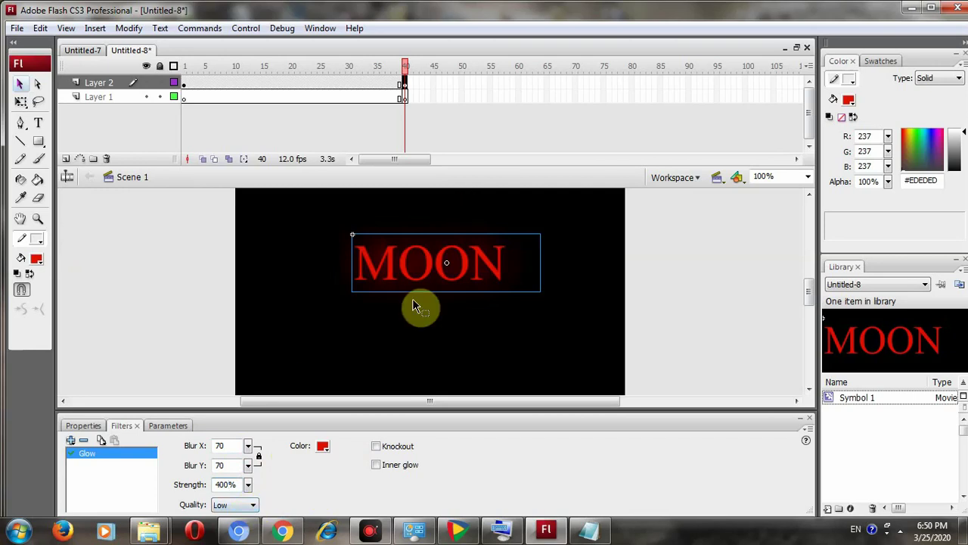
{"action": "left_click", "coordinate": [360, 324]}
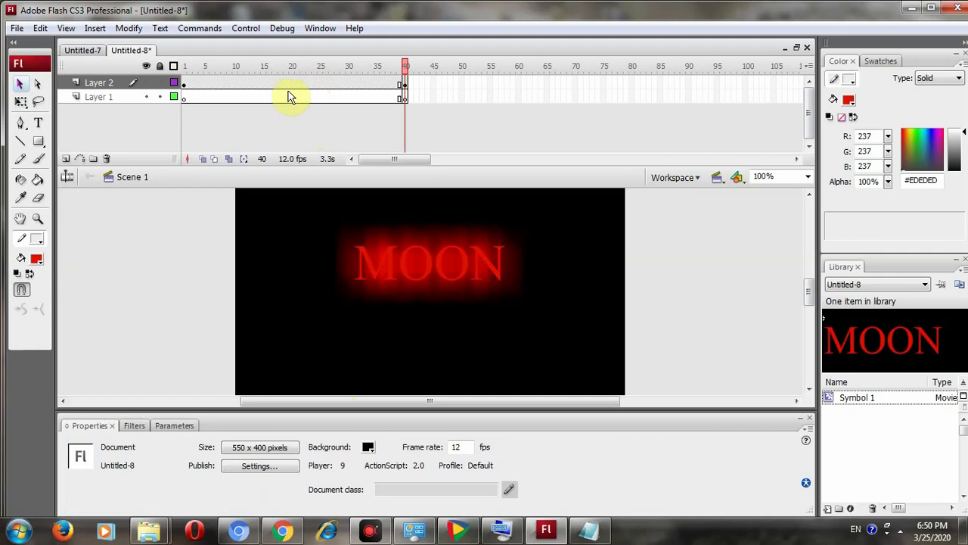
- Create a motion tween on Layer 1 between frames 1 and 40
{"action": "left_click", "coordinate": [288, 97]}
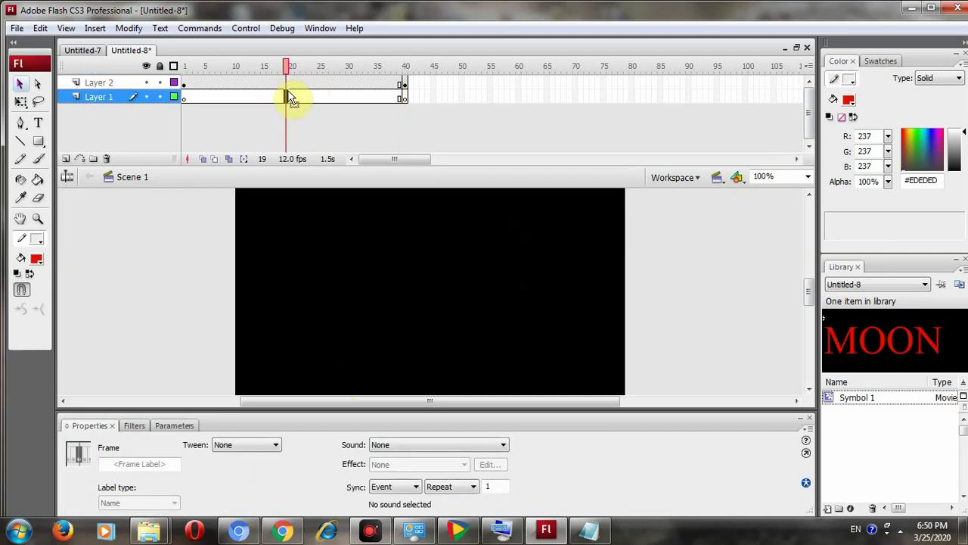
{"action": "right_click", "coordinate": [289, 97]}
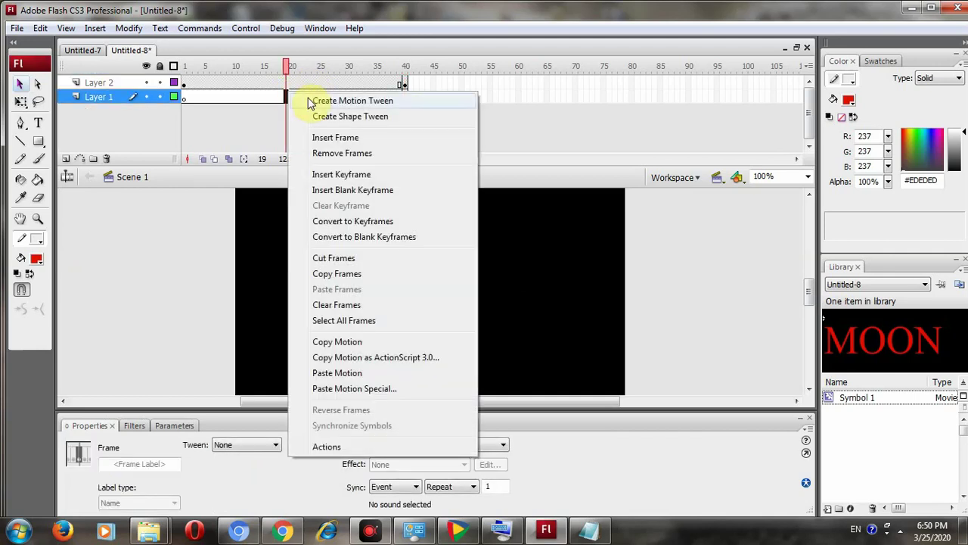
{"action": "left_click", "coordinate": [353, 100]}
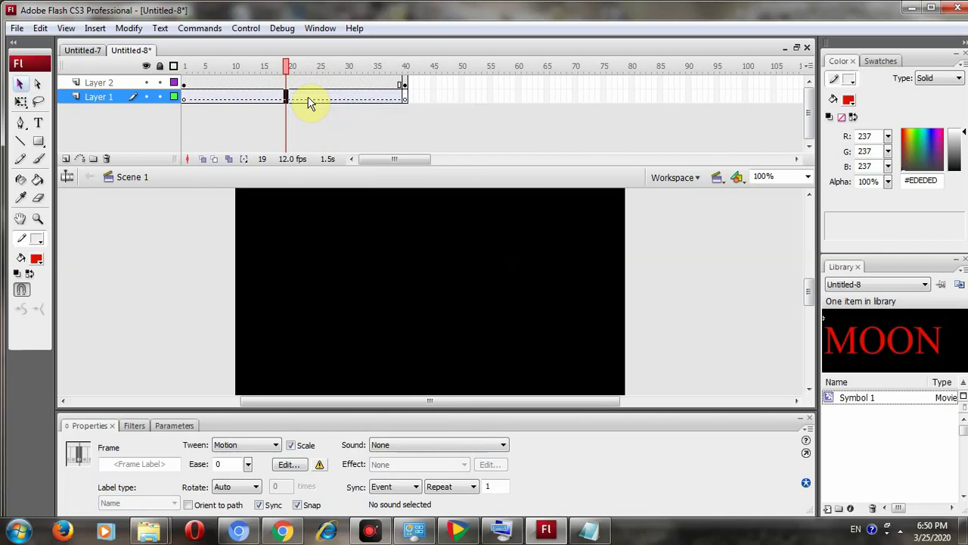
- Play the animation on the timeline and preview it as a test movie
{"action": "left_click", "coordinate": [248, 29]}
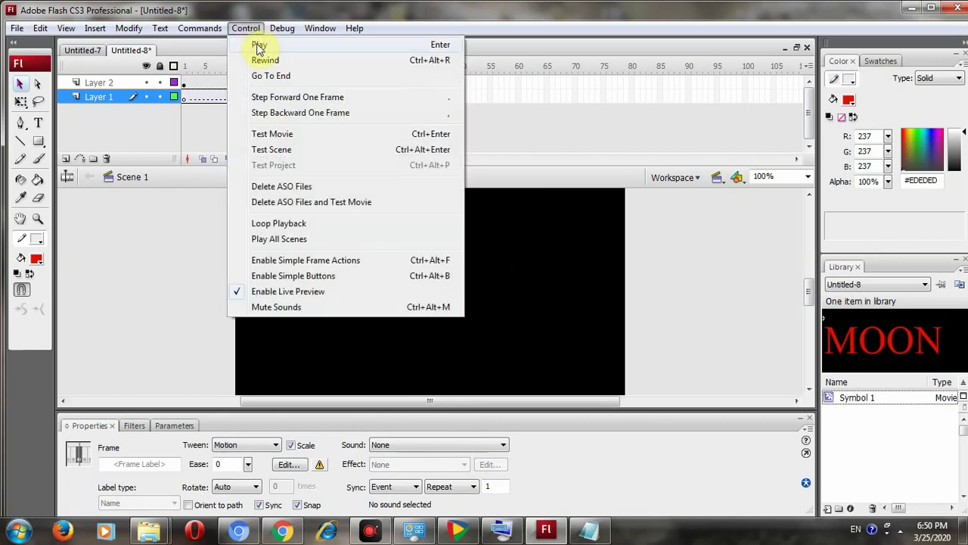
{"action": "left_click", "coordinate": [258, 45]}
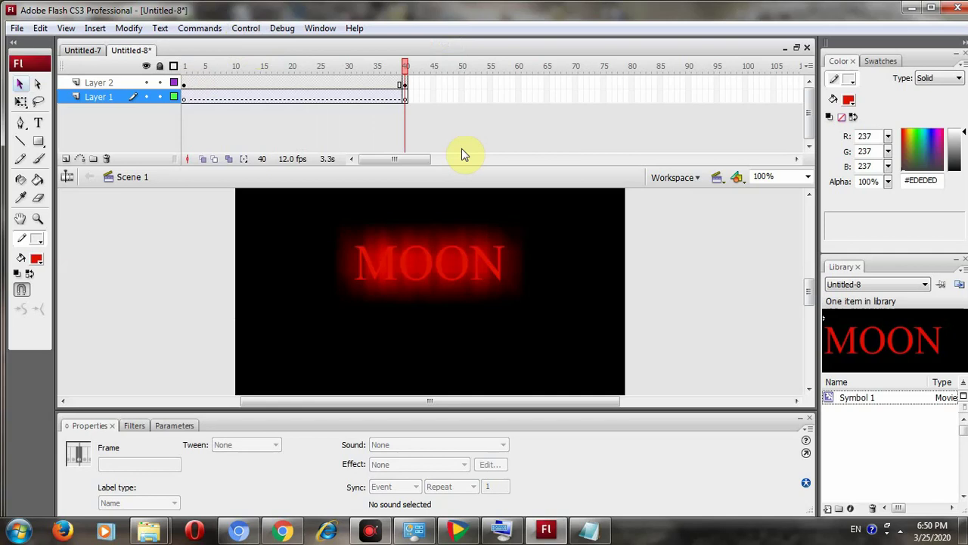
{"action": "key", "text": "ctrl+Return"}
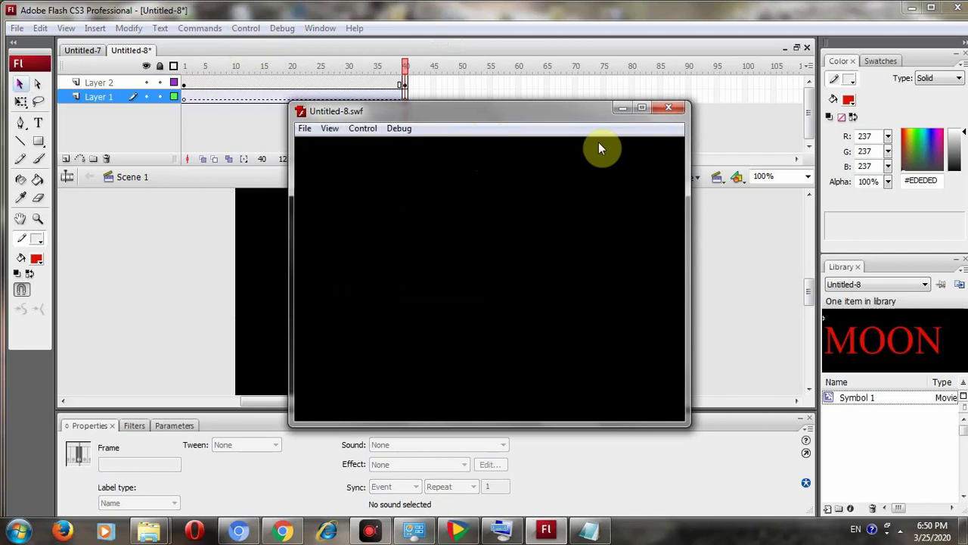
{"action": "left_click", "coordinate": [619, 108]}
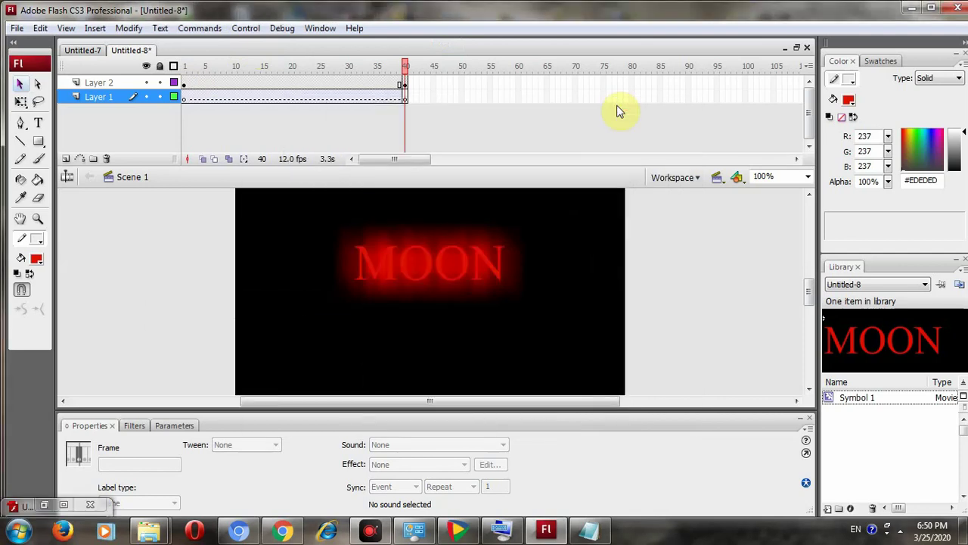
{"action": "left_click", "coordinate": [245, 28]}
{"action": "left_click", "coordinate": [255, 43]}
- Create a motion tween on Layer 2 between the MOON keyframes at frames 1 and 40
{"action": "left_click", "coordinate": [284, 85]}
{"action": "right_click", "coordinate": [284, 85]}
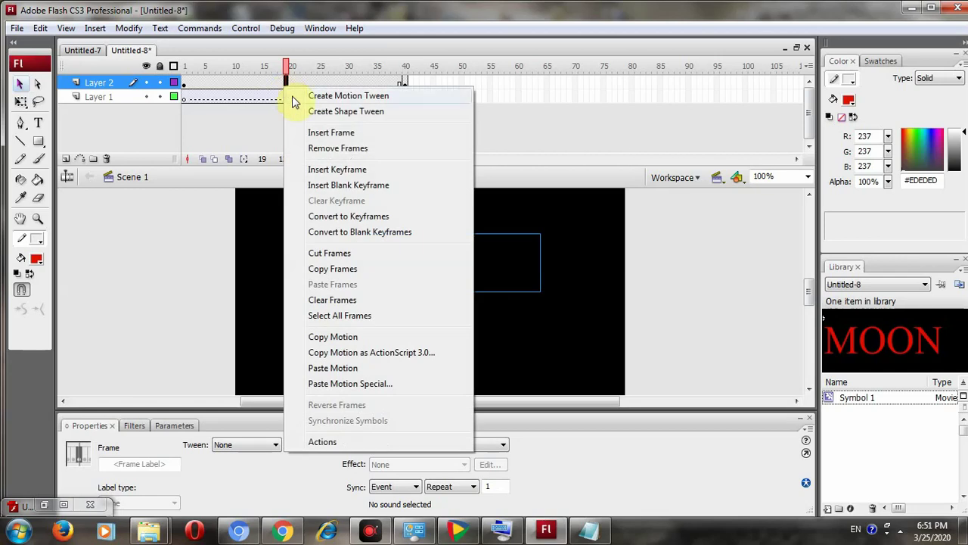
{"action": "left_click", "coordinate": [292, 96]}
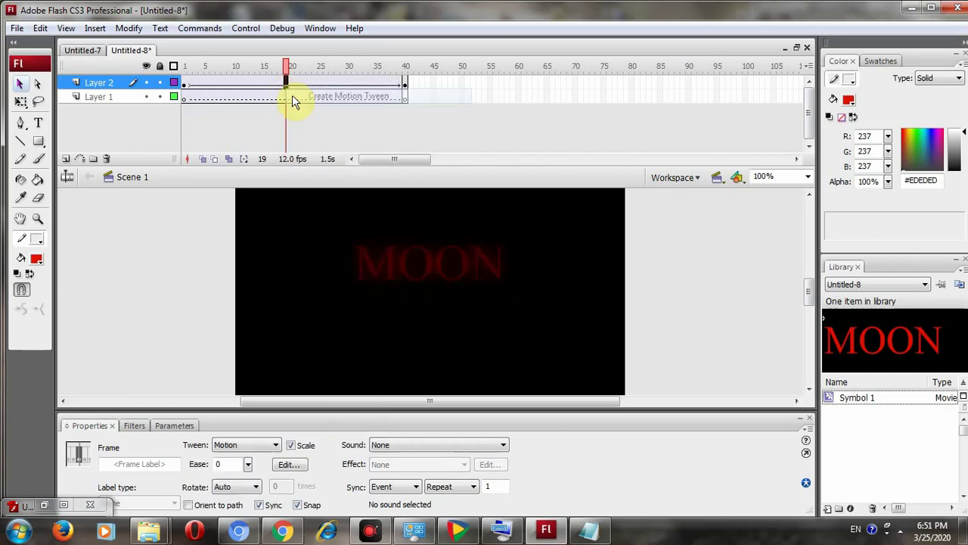
- Play the tweened MOON animation, preview it as a test movie, and minimize the preview
{"action": "left_click", "coordinate": [247, 29]}
{"action": "left_click", "coordinate": [257, 44]}
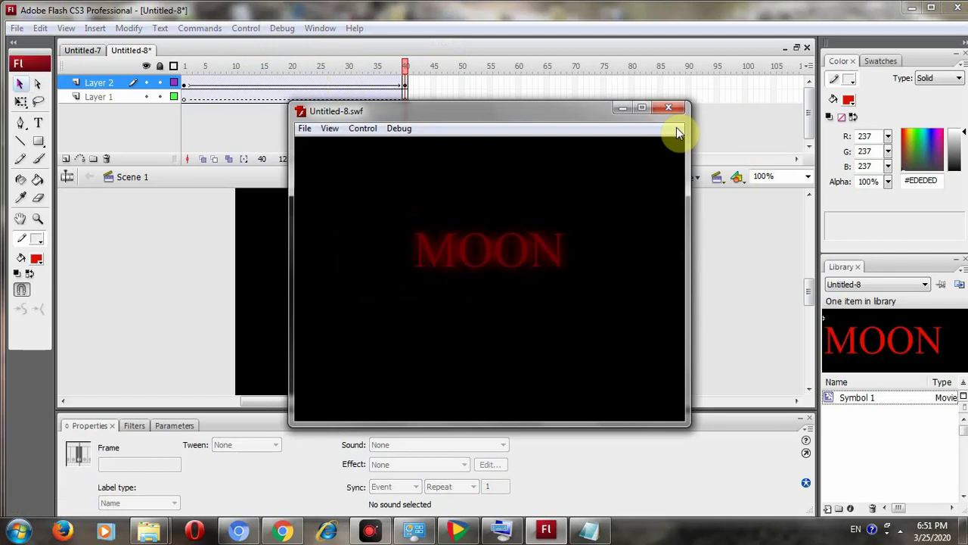
{"action": "left_click", "coordinate": [621, 111]}
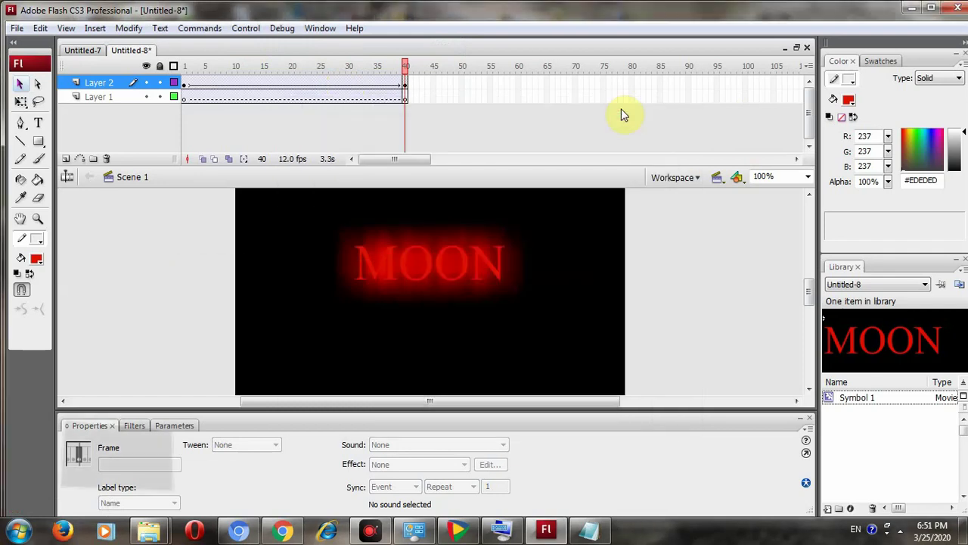
- Switch to Notepad and add the line "THANK YOU FOR WATCHING" below the filter note
{"action": "left_click", "coordinate": [606, 536]}
{"action": "key", "text": "Return"}
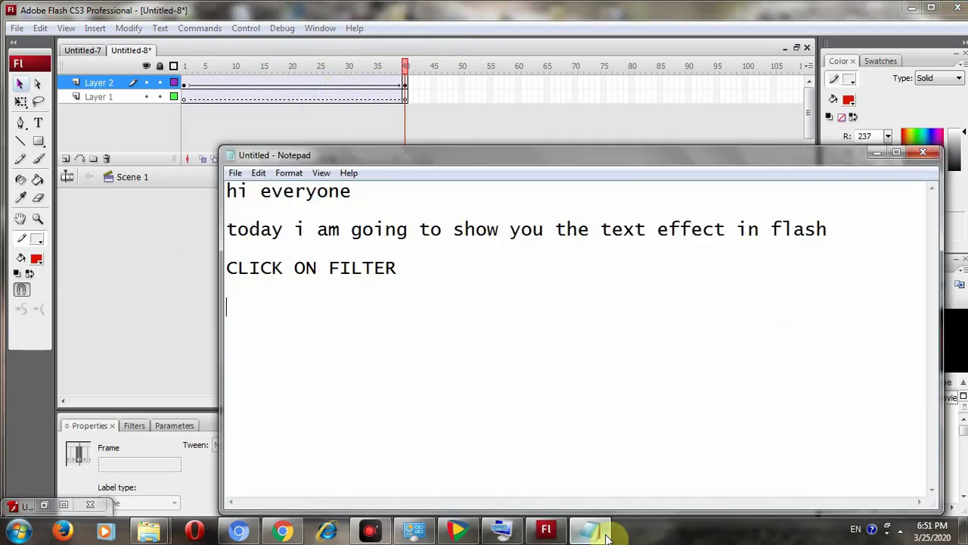
{"action": "type", "text": "THANK"}
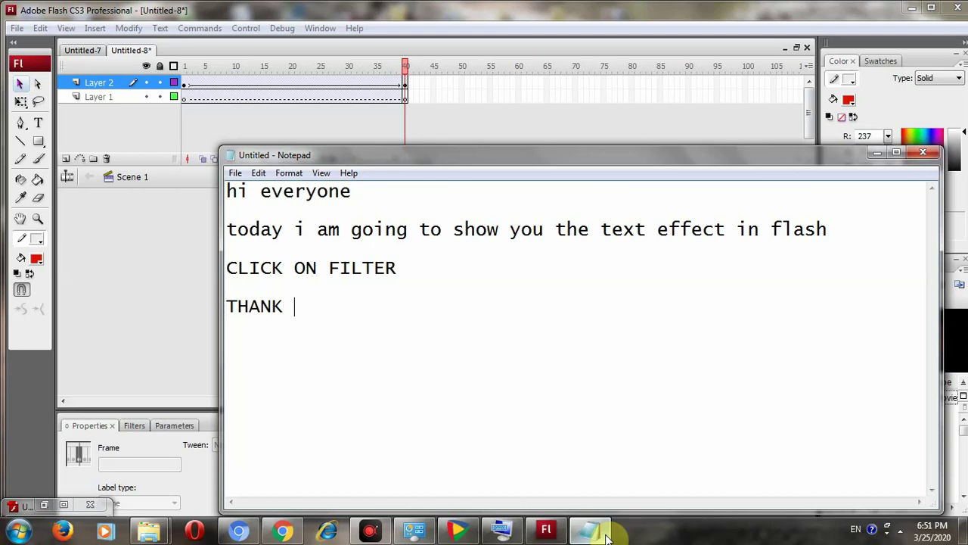
{"action": "type", "text": " YOU FO"}
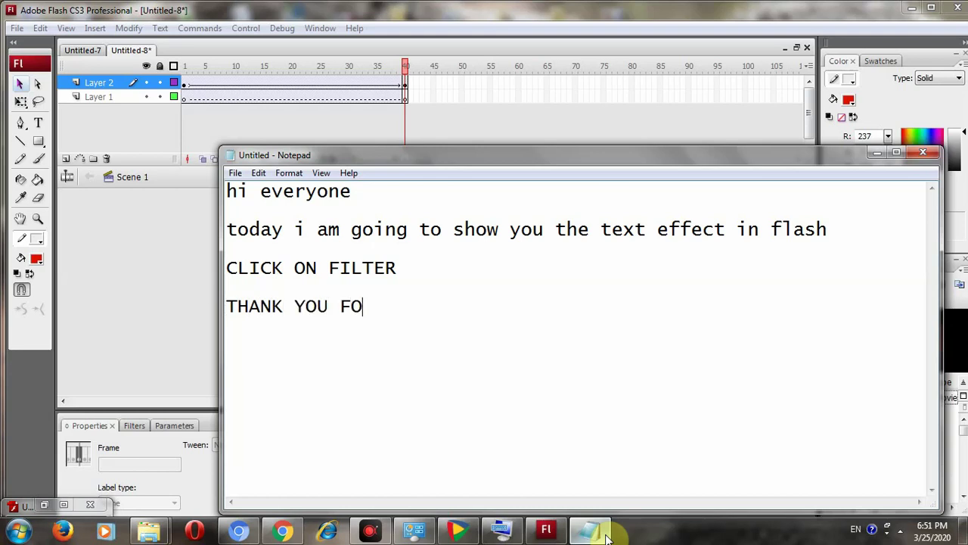
{"action": "type", "text": "R WATCH"}
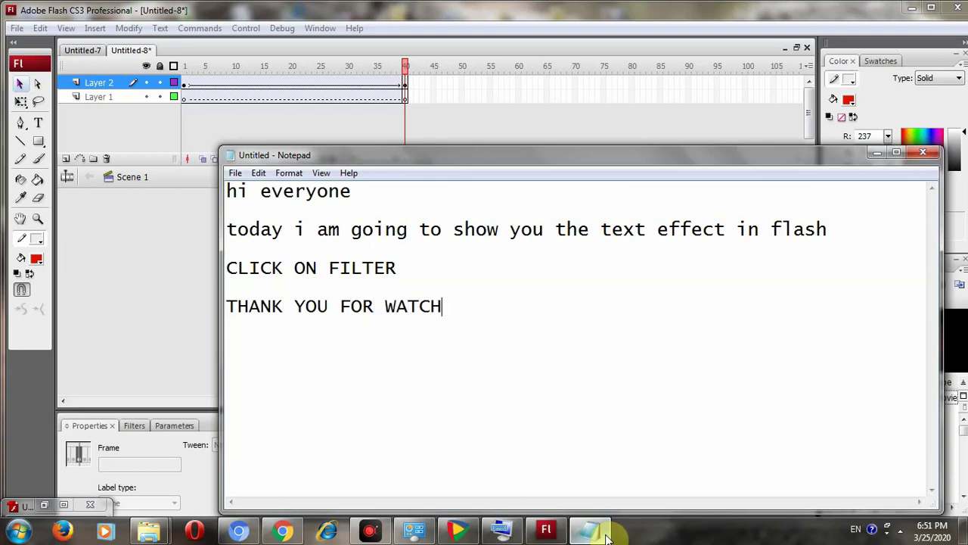
{"action": "type", "text": "ING"}
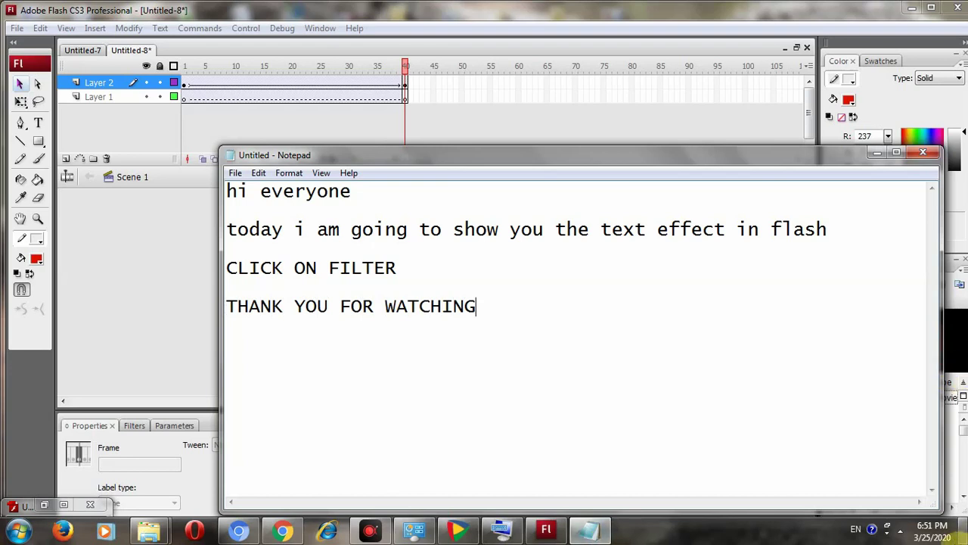
{"action": "left_click", "coordinate": [900, 528]}
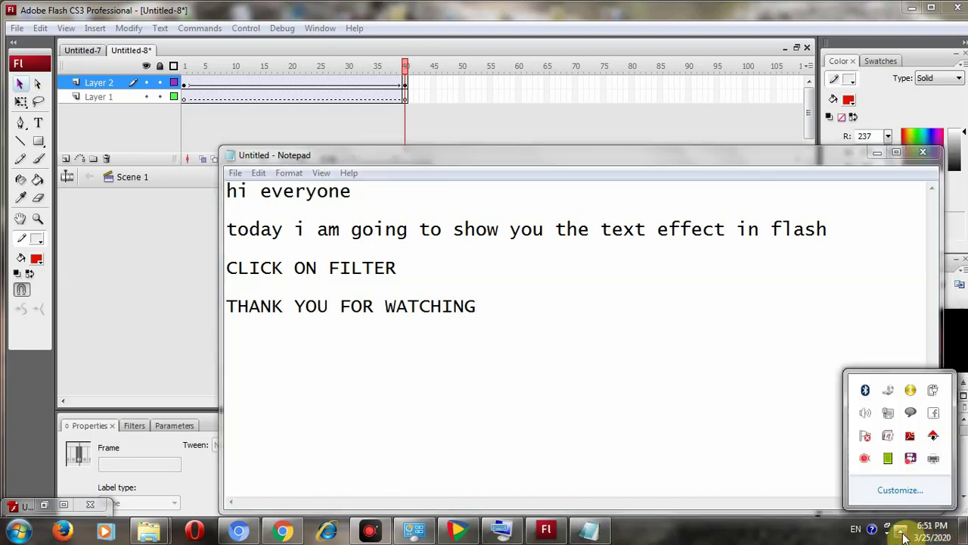
{"action": "right_click", "coordinate": [908, 461]}
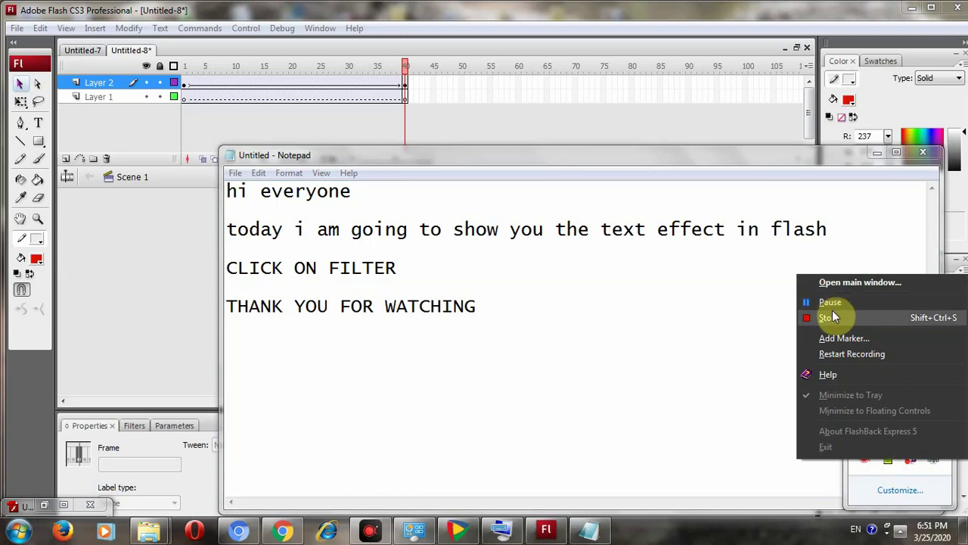